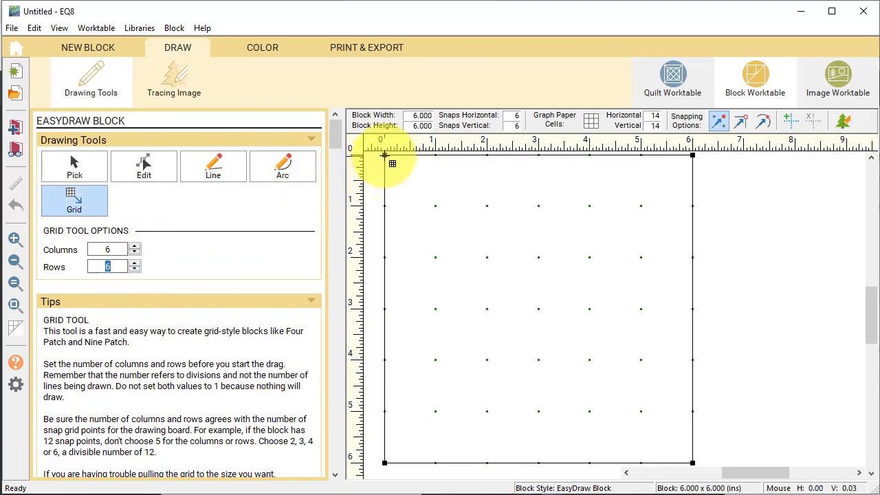
Draw a grid of 6 columns and 6 rows across the entire block and switch to coloring it
drag(384, 160, 692, 462)
click(264, 42)
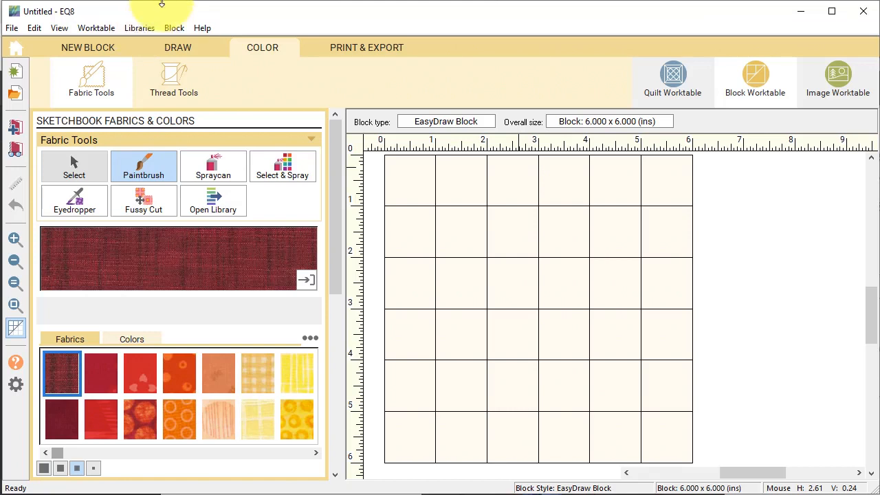
Open the fabric library and display the Hand Picked First Light collection under 2022 Fabric of the Month, 03 Maywood Studio
click(141, 27)
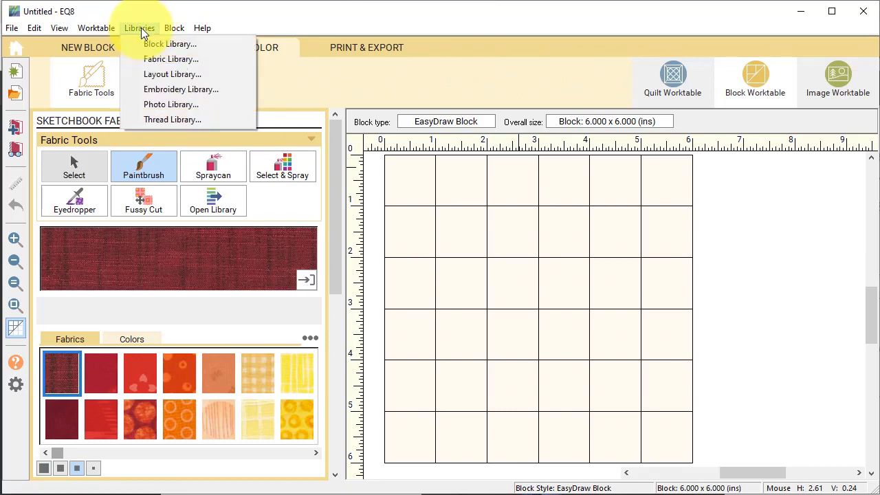
click(167, 59)
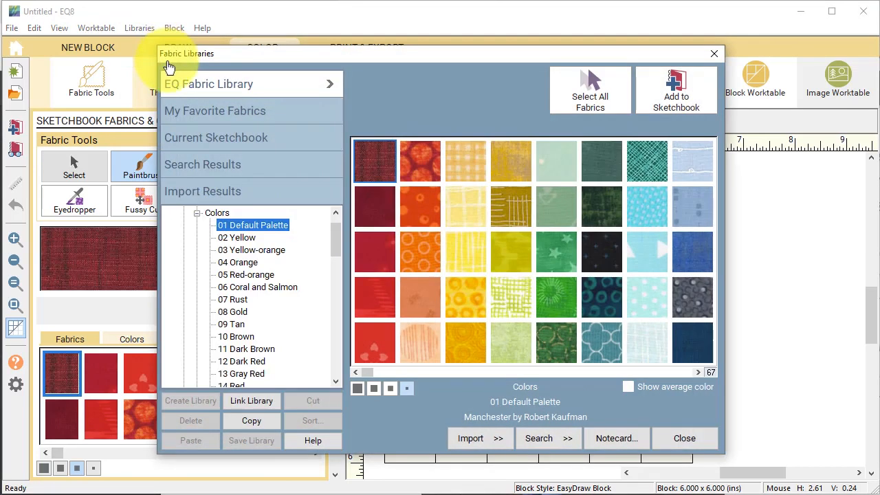
click(198, 215)
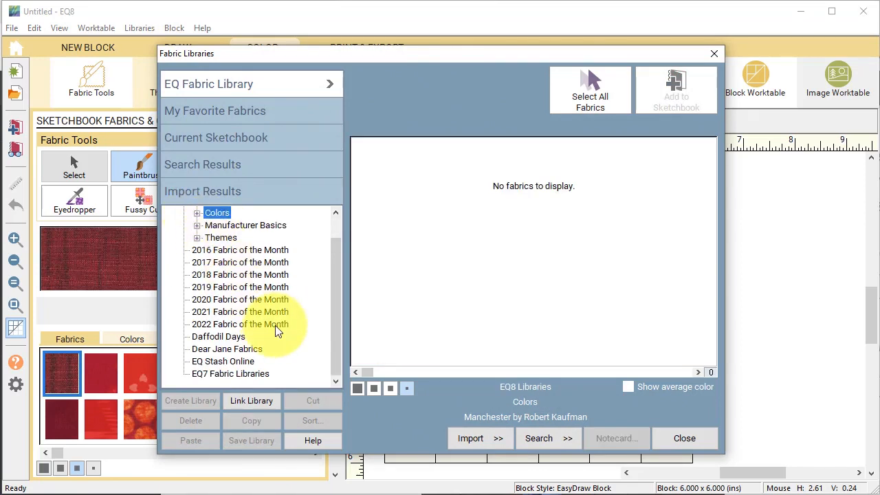
click(225, 326)
click(183, 324)
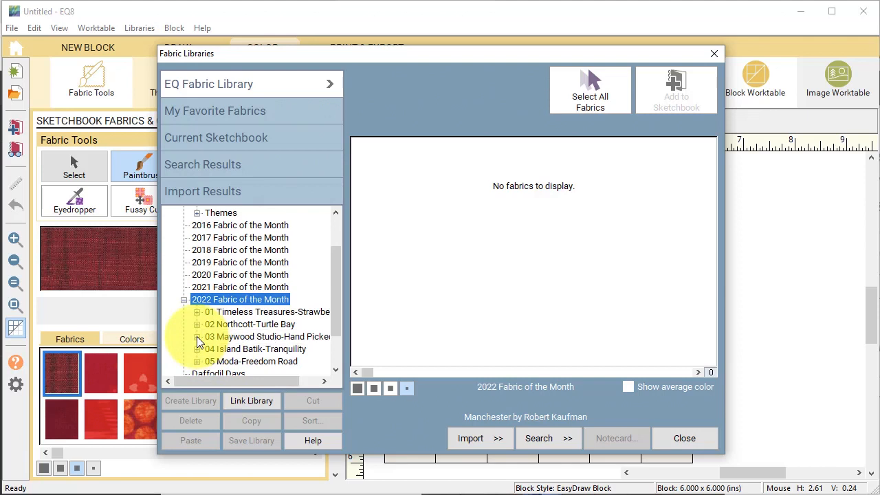
click(197, 337)
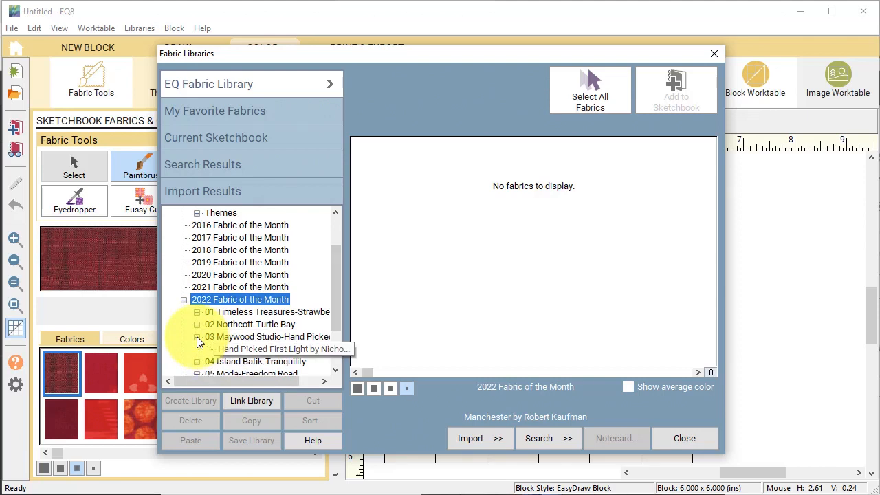
click(260, 351)
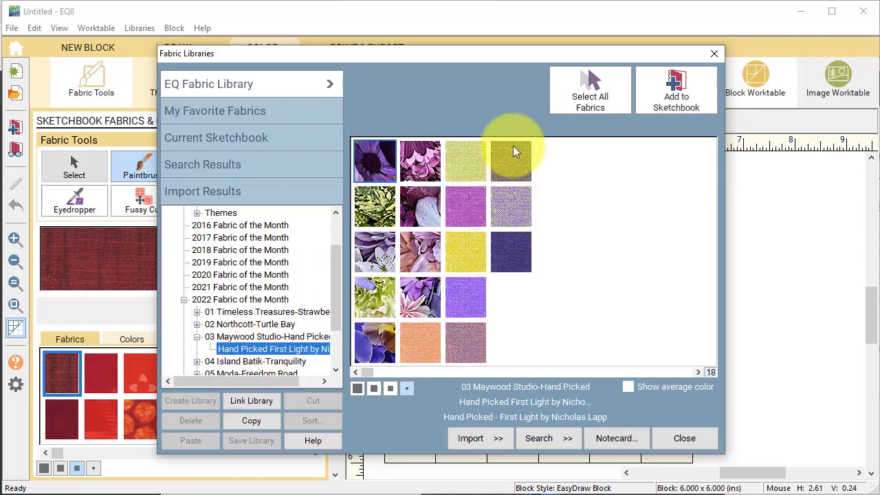
Add all fabrics of the displayed Hand Picked First Light collection to the sketchbook and close the library
click(587, 89)
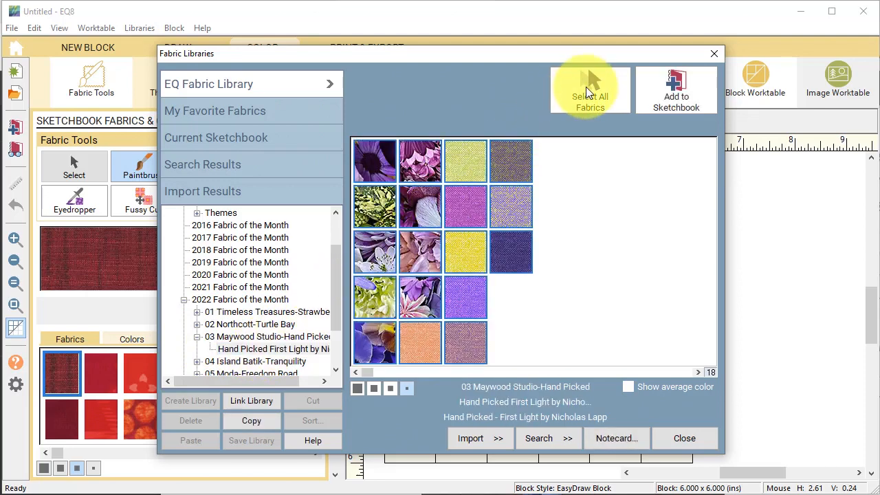
click(673, 84)
click(685, 438)
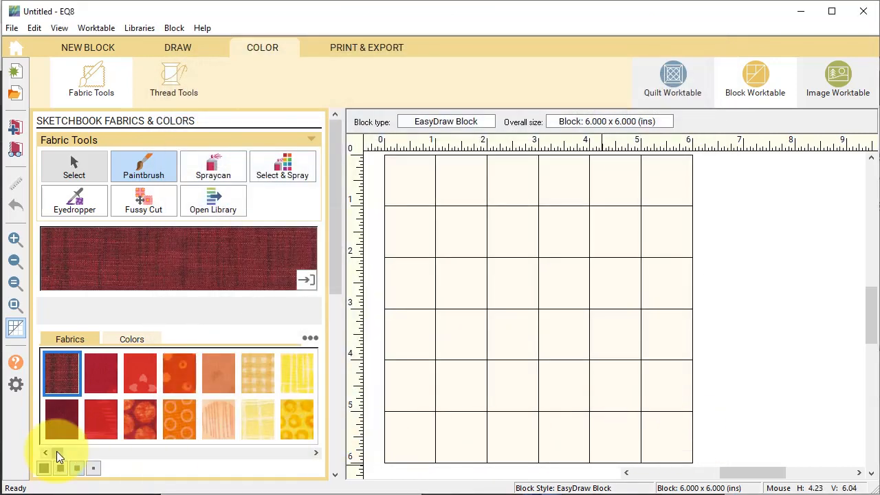
Paint the block's upper-left corner patch with the newly added yellow fabric
drag(56, 451, 326, 474)
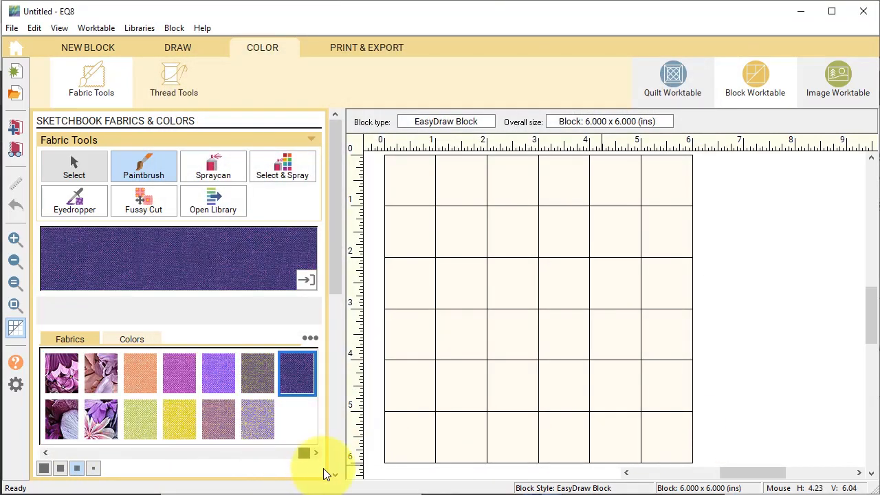
click(179, 419)
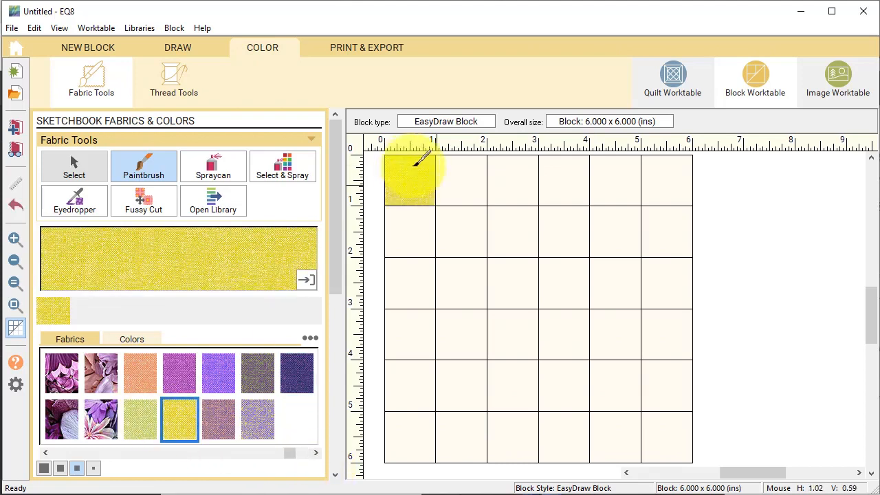
click(412, 172)
Paint the two patches adjoining the yellow corner and the diagonal from row 6 column 2 to row 2 column 6 with the violet fabric
click(206, 383)
click(459, 183)
click(412, 233)
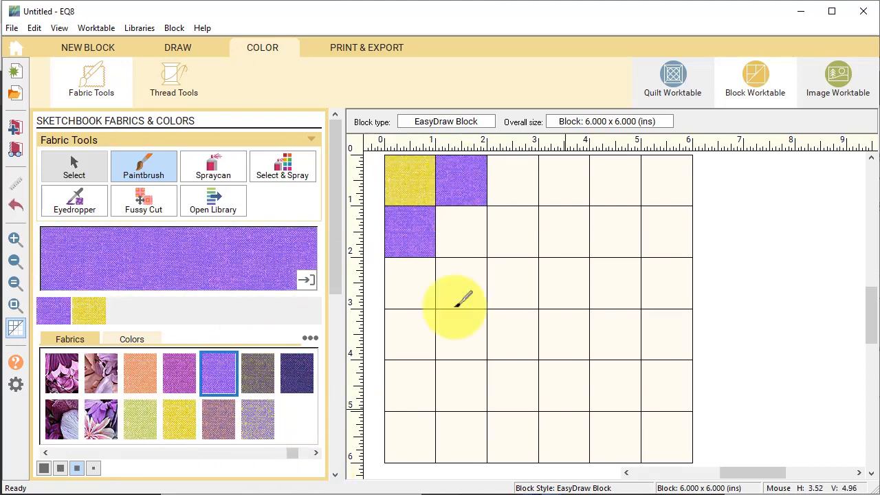
click(460, 434)
click(512, 384)
click(564, 335)
click(612, 285)
click(665, 234)
Paint the full diagonal from lower-left to upper-right corner and the row 6 column 4 to row 4 column 6 diagonal light green
click(140, 419)
click(410, 436)
click(461, 385)
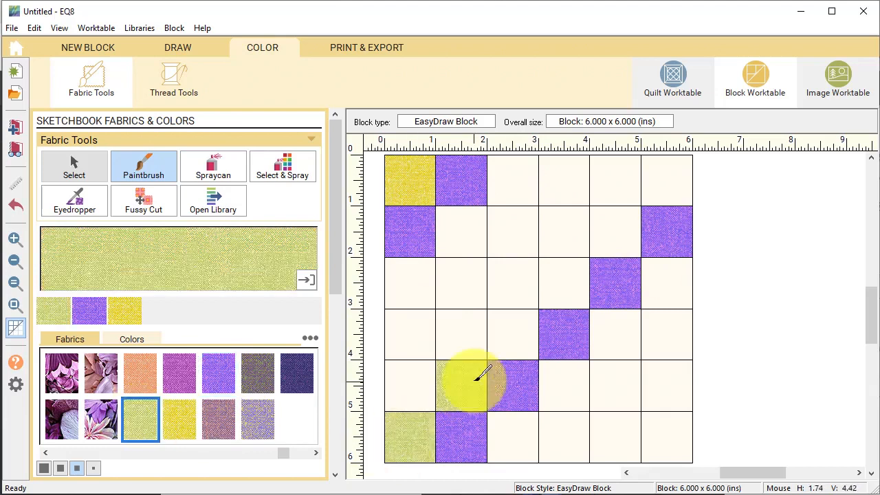
click(512, 335)
click(564, 283)
click(616, 232)
click(667, 180)
click(564, 436)
click(615, 378)
click(667, 334)
Paint the two patches adjoining the block's lower-right corner with the dark navy fabric
click(292, 377)
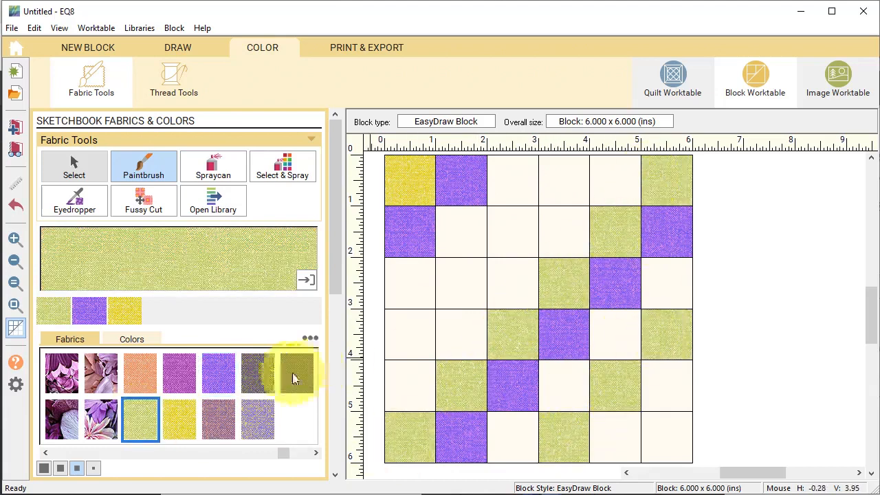
click(615, 437)
click(674, 378)
Paint the lower-right corner patch and the diagonal from row 5 column 1 to row 1 column 5 with the magenta fabric
click(184, 377)
click(666, 437)
click(410, 385)
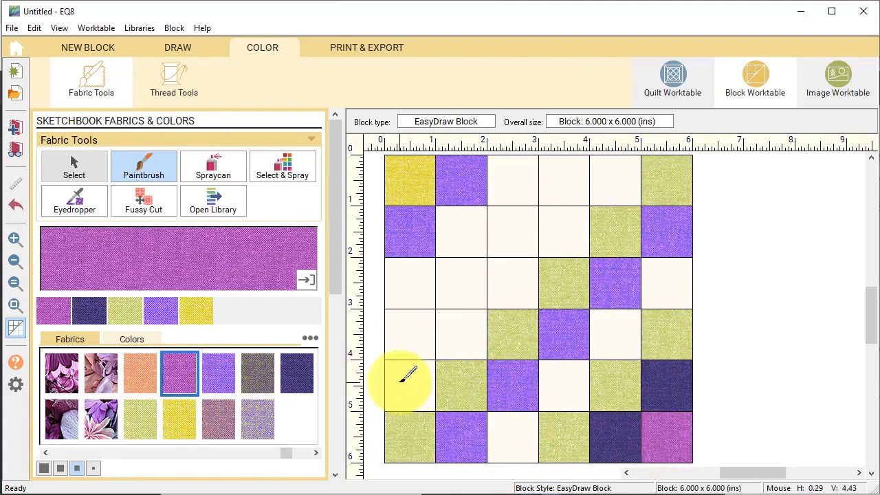
click(461, 335)
click(512, 284)
click(564, 232)
click(615, 180)
Paint the four-patch diagonal from row 4 column 1 to row 1 column 4 with the yellow fabric
click(195, 310)
click(410, 335)
click(454, 275)
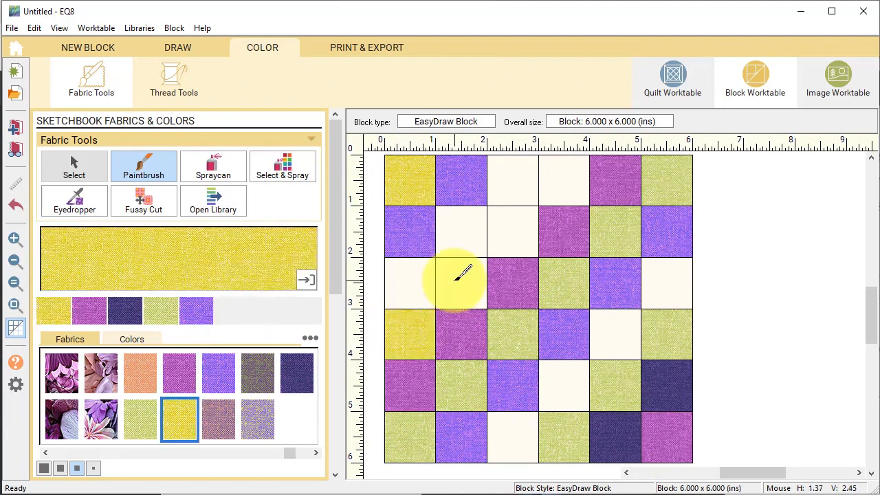
click(512, 232)
click(564, 180)
Paint the three-patch diagonal between row 1 column 3 and row 3 column 1 with the orange fabric
click(140, 373)
click(512, 180)
click(476, 214)
click(410, 283)
Paint the four remaining patches, from row 6 column 3 to row 3 column 6, with the gray-purple fabric
click(258, 374)
click(512, 437)
click(564, 385)
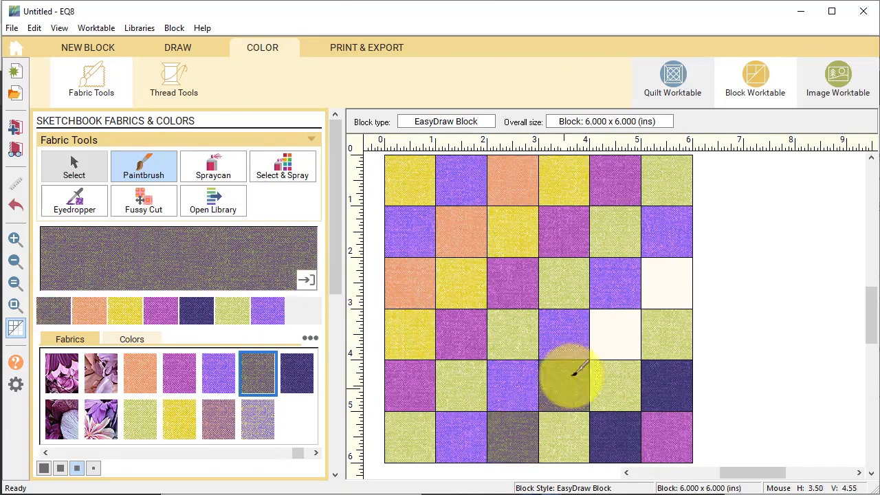
click(615, 335)
click(672, 283)
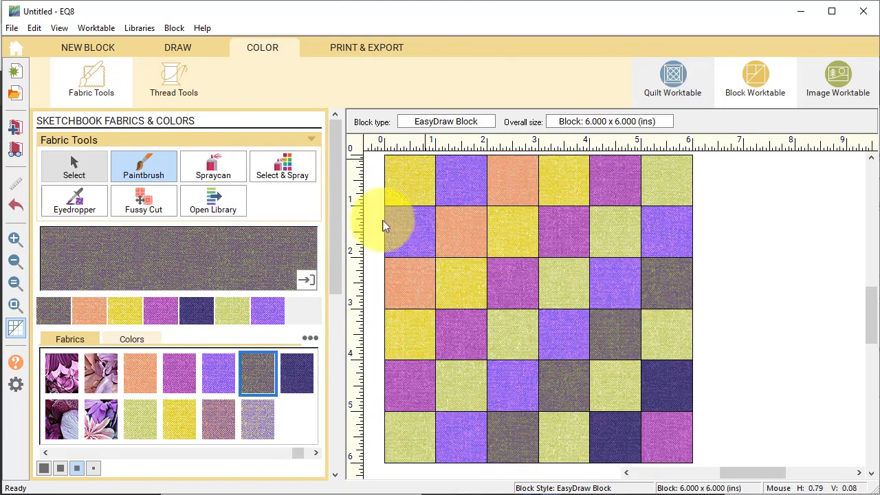
Add the colored block to the sketchbook and save the project as Lonestar in the My EQ8 Projects folder
click(17, 131)
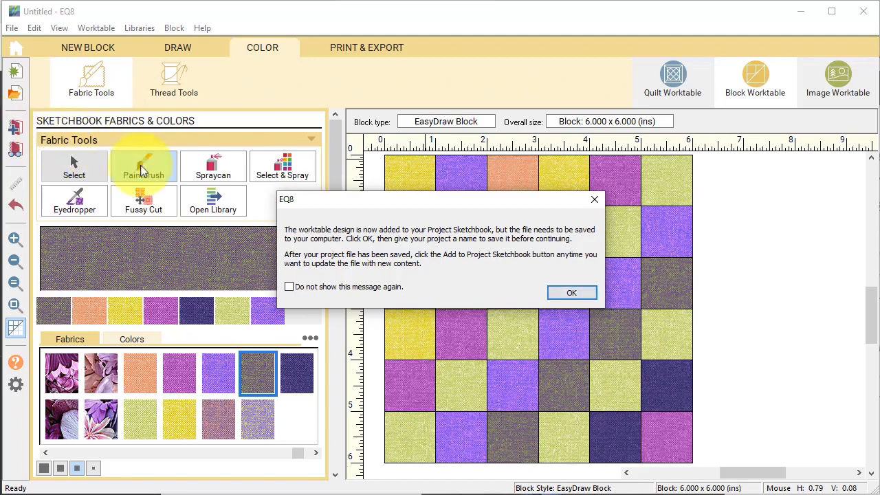
click(574, 295)
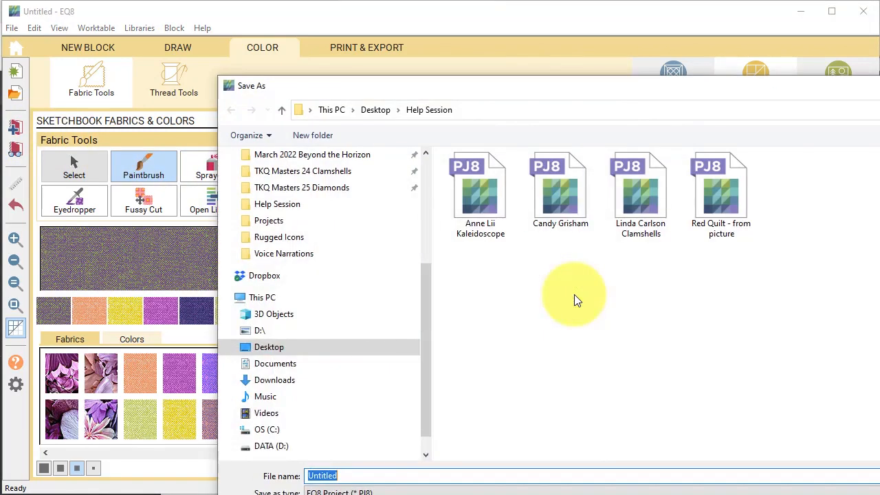
double_click(600, 94)
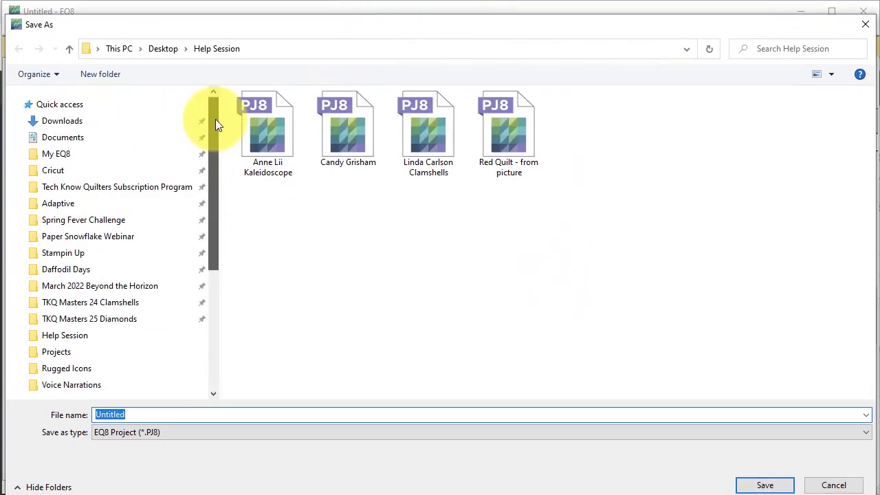
click(65, 155)
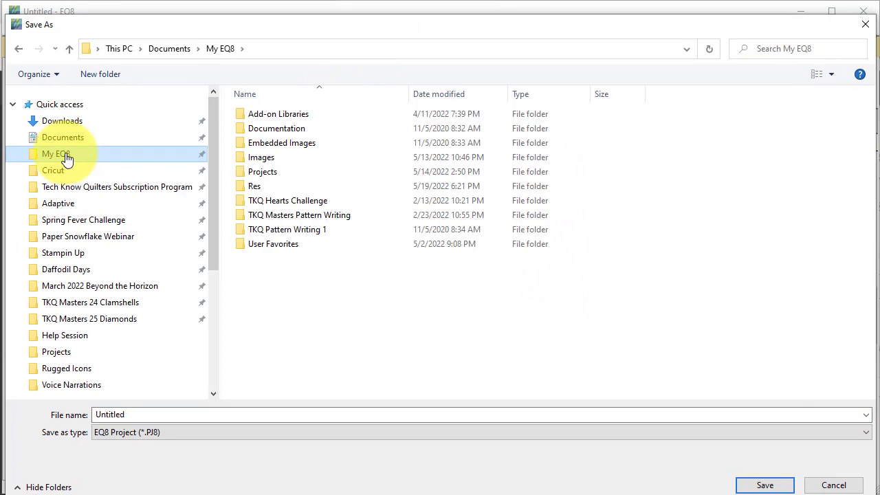
double_click(255, 171)
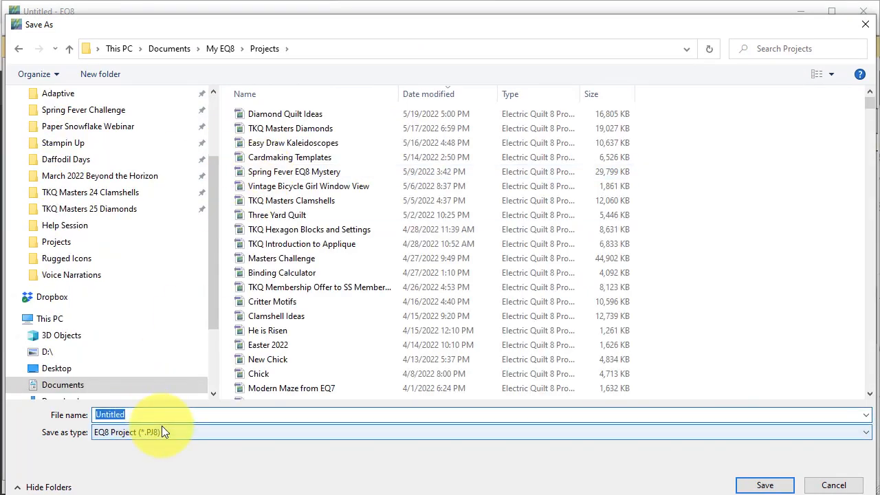
text(Lonestar)
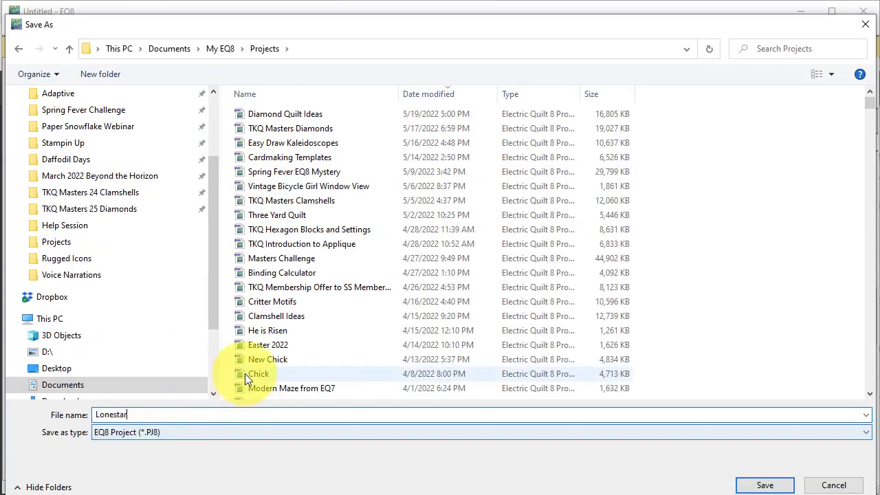
click(767, 484)
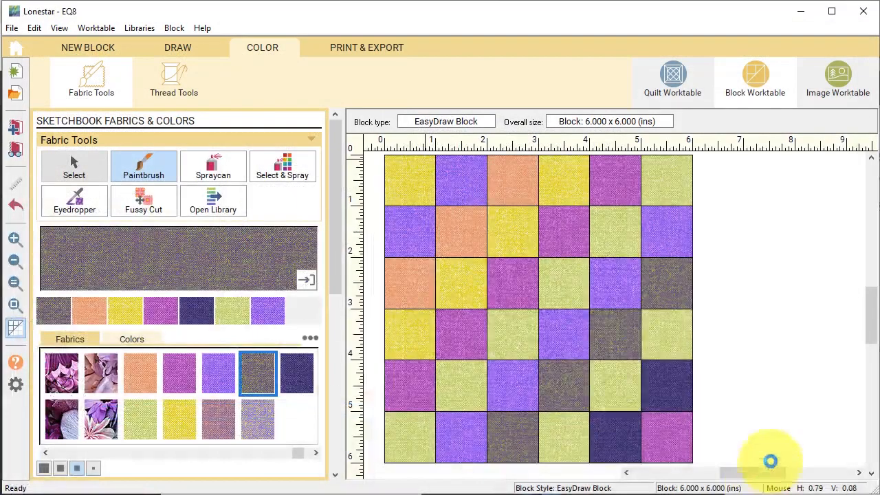
Switch to the quilt worktable and open the layout library for a new quilt
click(673, 81)
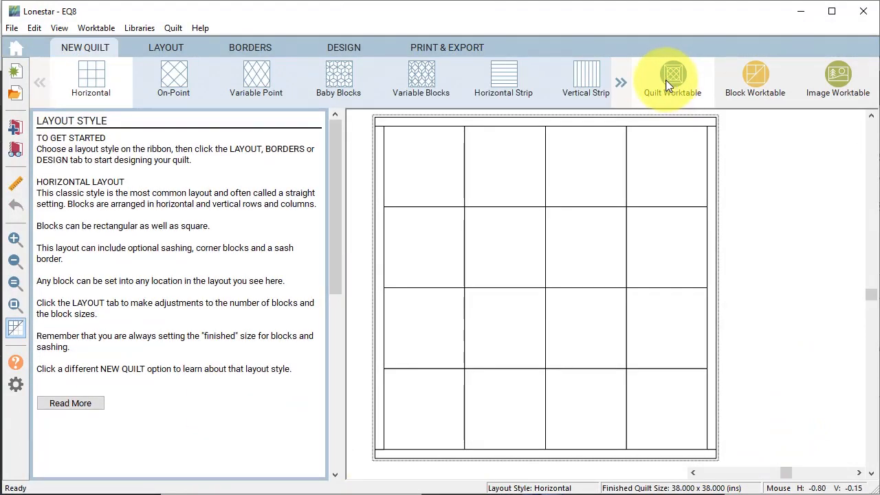
click(620, 83)
click(620, 80)
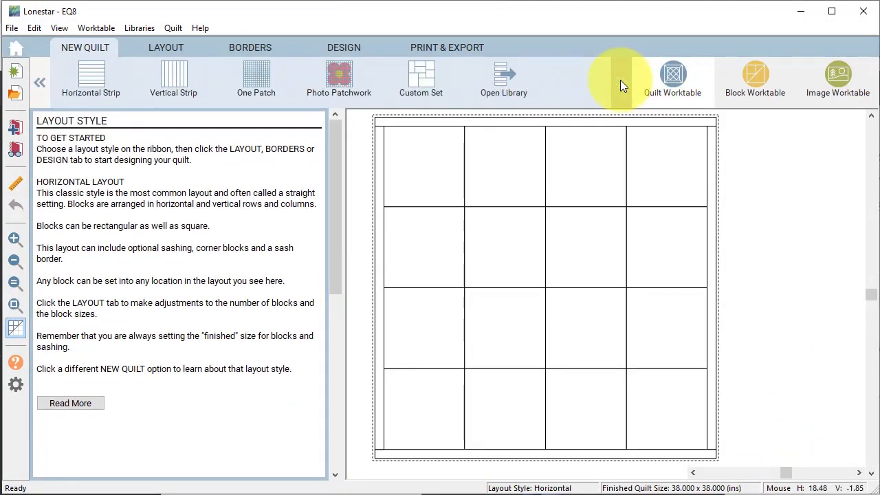
click(505, 85)
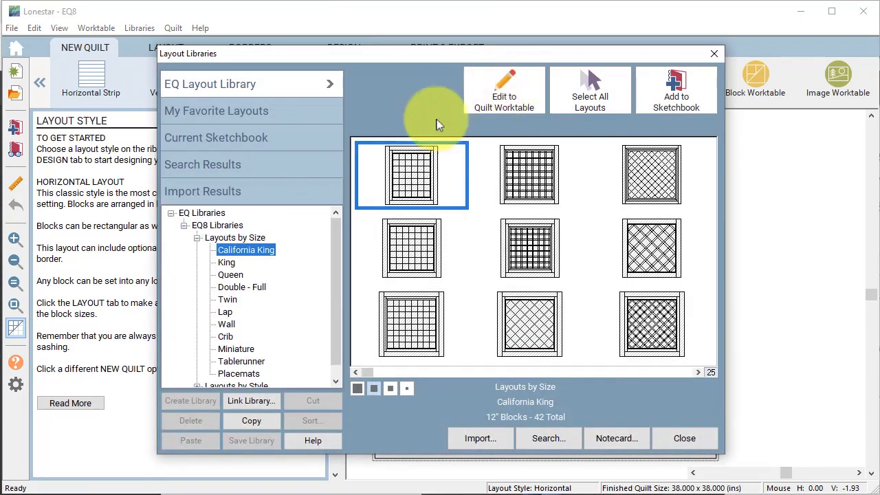
Load the eight-pointed Stars - 1 layout from the Stars category of Layouts by Style onto the quilt worktable
click(198, 238)
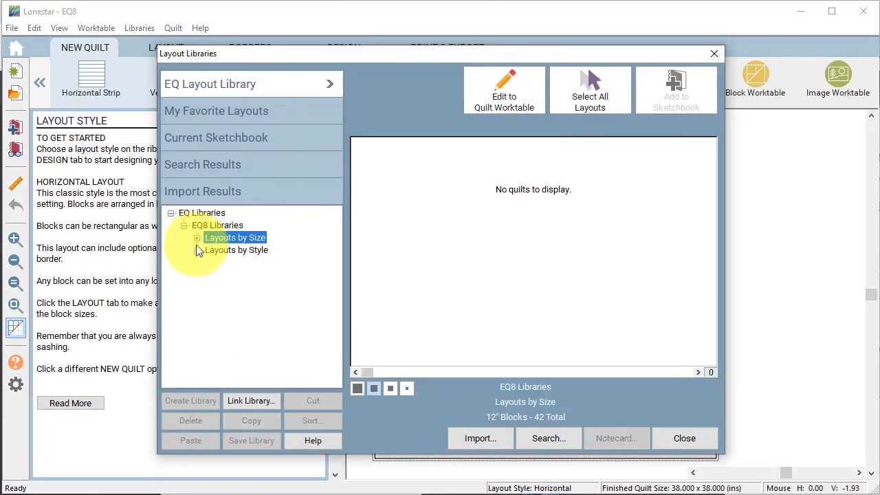
click(197, 251)
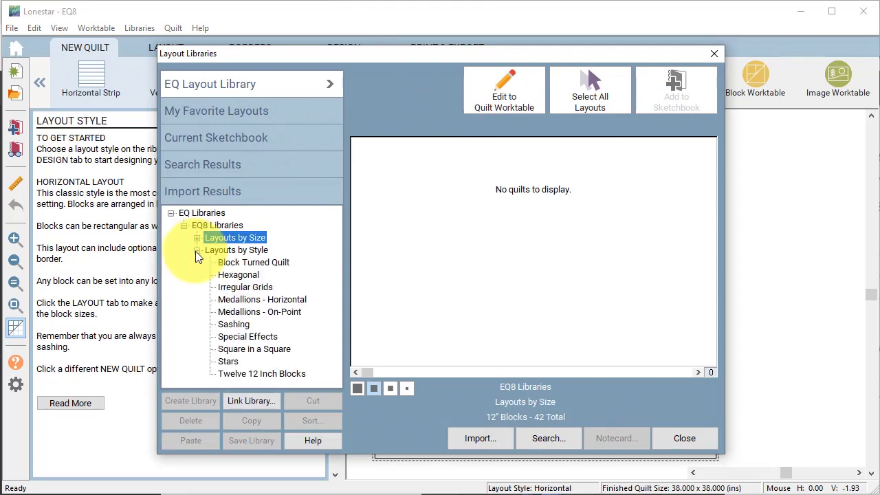
click(228, 361)
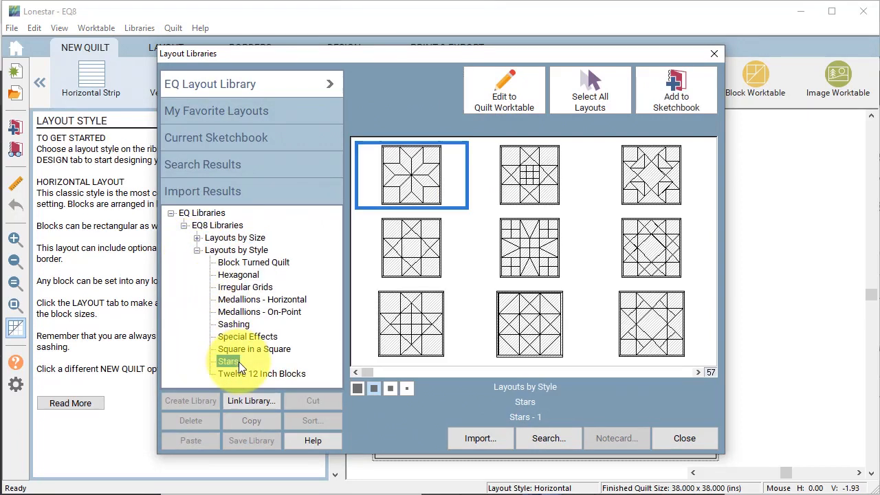
click(421, 187)
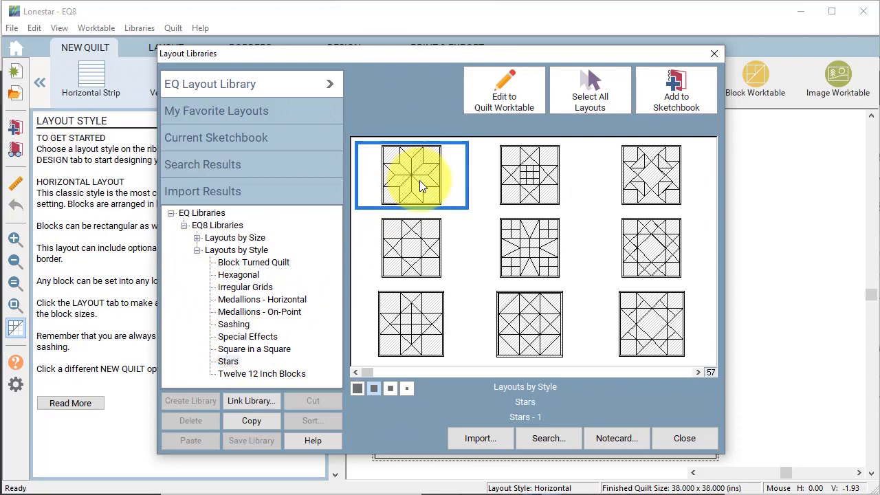
click(500, 92)
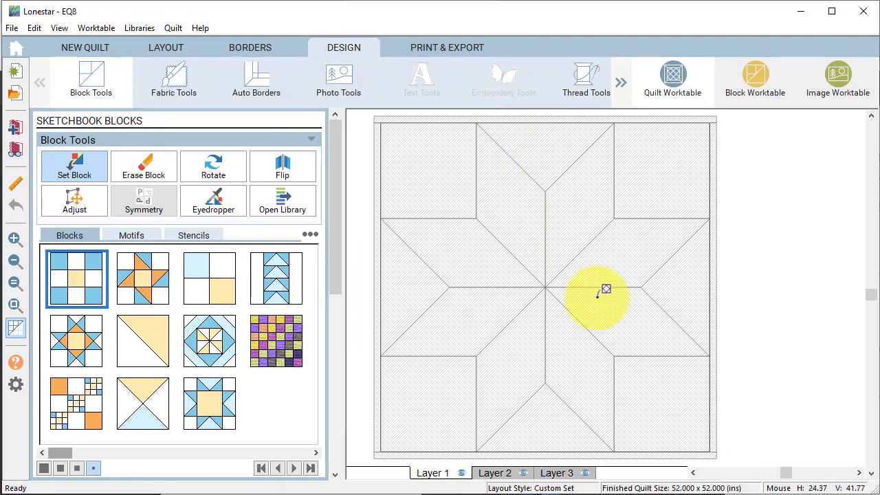
Set the colored 6-by-6 grid block into all eight diamonds of the star layout
click(19, 331)
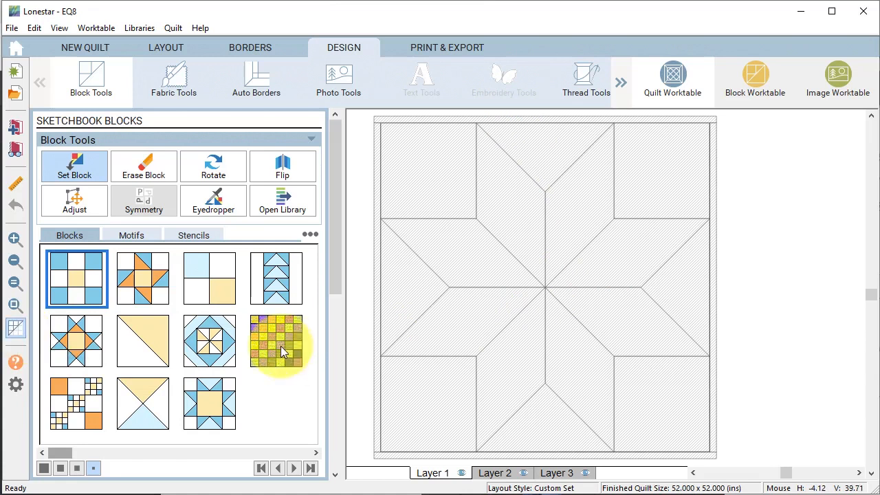
click(281, 351)
mouse_move(495, 246)
mouse_down()
mouse_move(567, 204)
mouse_move(586, 206)
mouse_move(598, 318)
mouse_move(564, 344)
mouse_move(526, 339)
mouse_move(492, 307)
mouse_up()
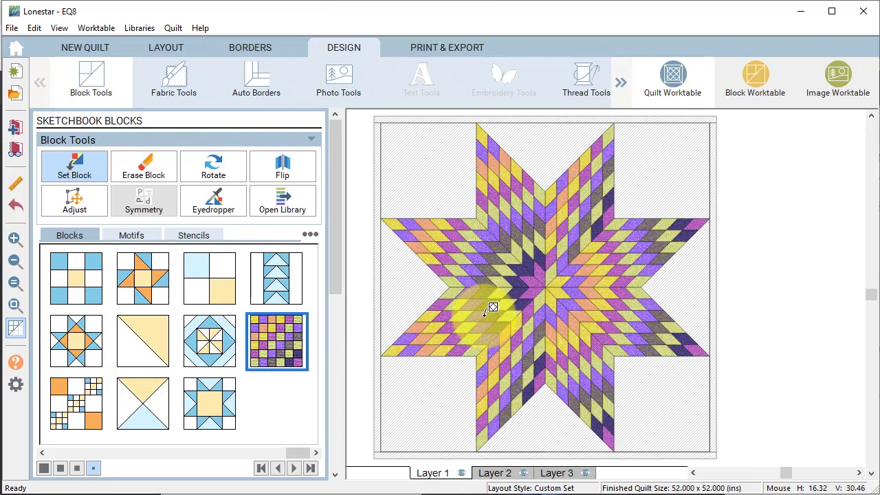
Rotate the blocks in the wrongly oriented diamonds so the magenta corners of all eight meet at the star's center
click(214, 167)
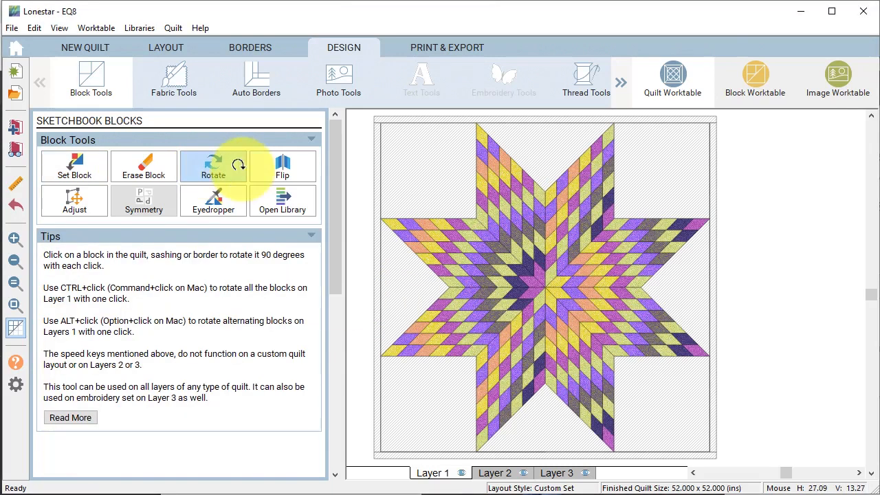
click(570, 186)
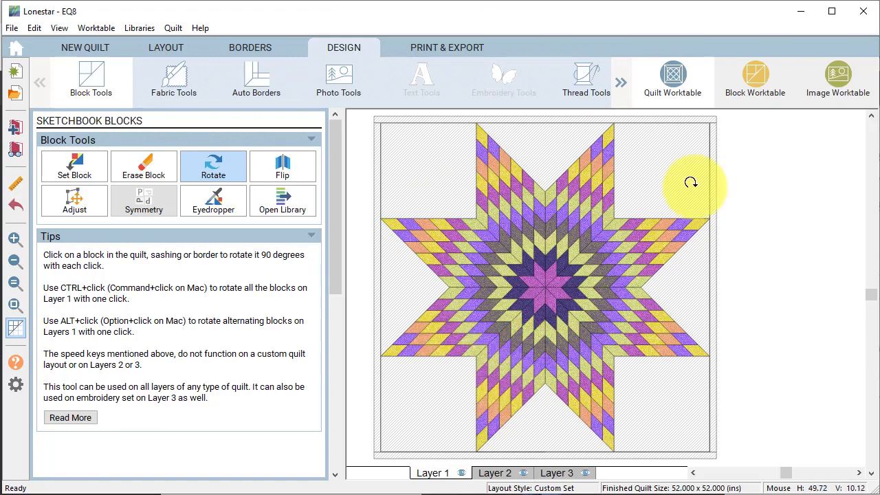
Paint the corner squares and the top, right and bottom triangles around the star with the off-white textured fabric
click(174, 79)
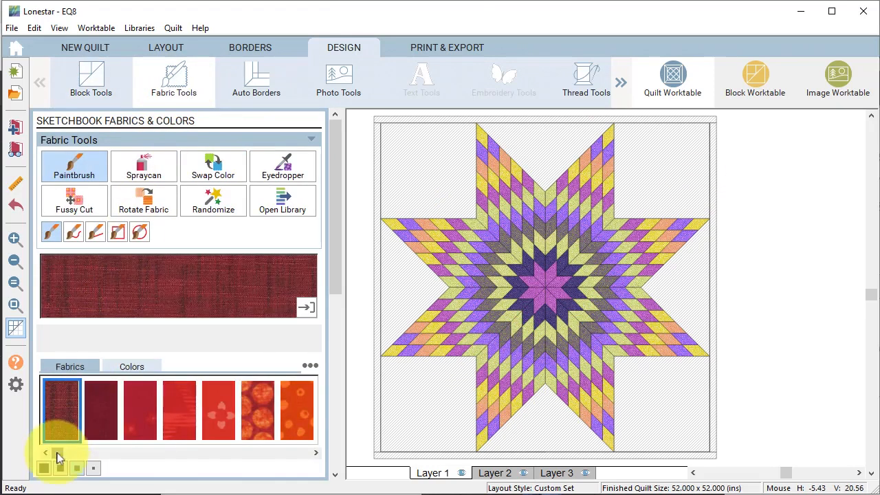
drag(235, 442, 229, 470)
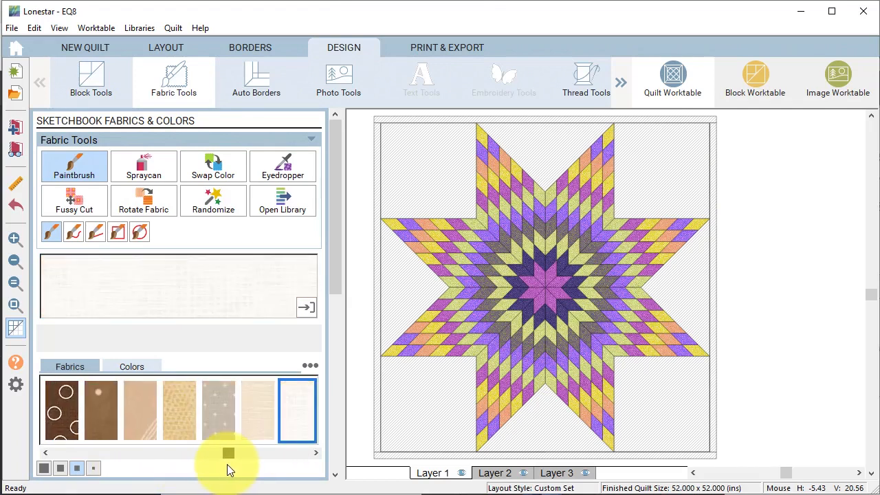
click(446, 153)
click(643, 151)
click(677, 288)
click(666, 407)
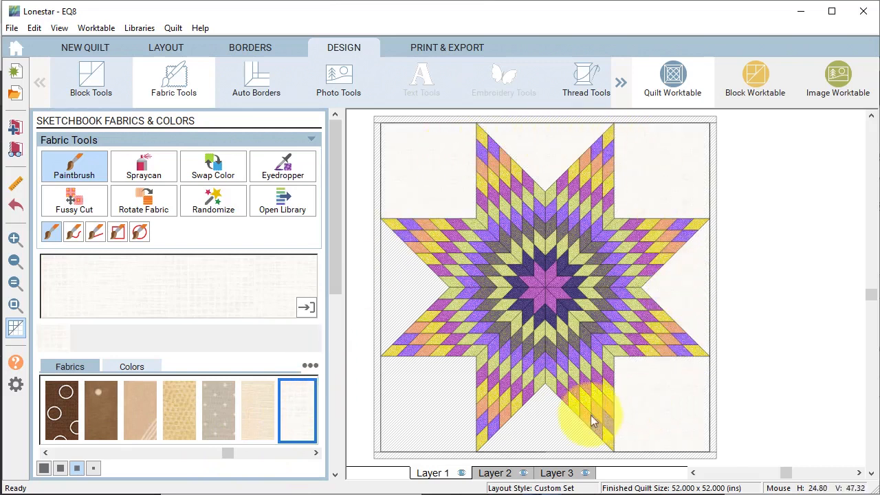
click(540, 416)
click(444, 406)
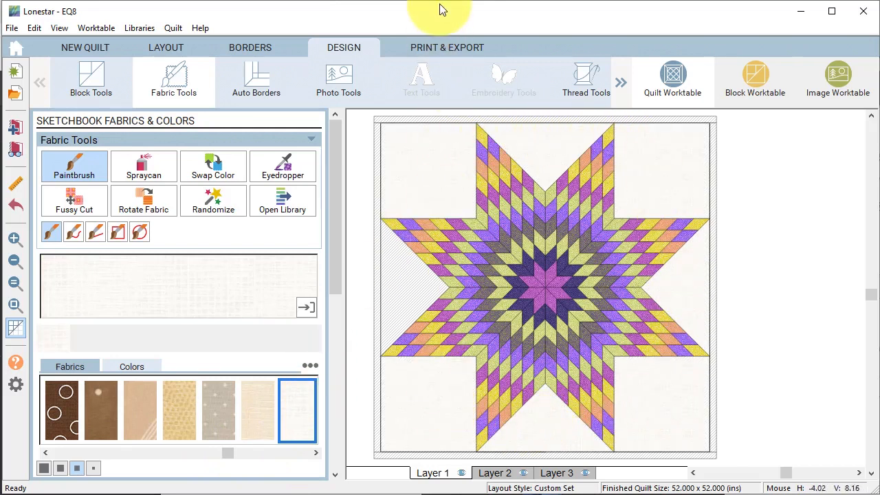
Add a second border in the Long Horizontal style with all sides set to 4 inches
click(249, 46)
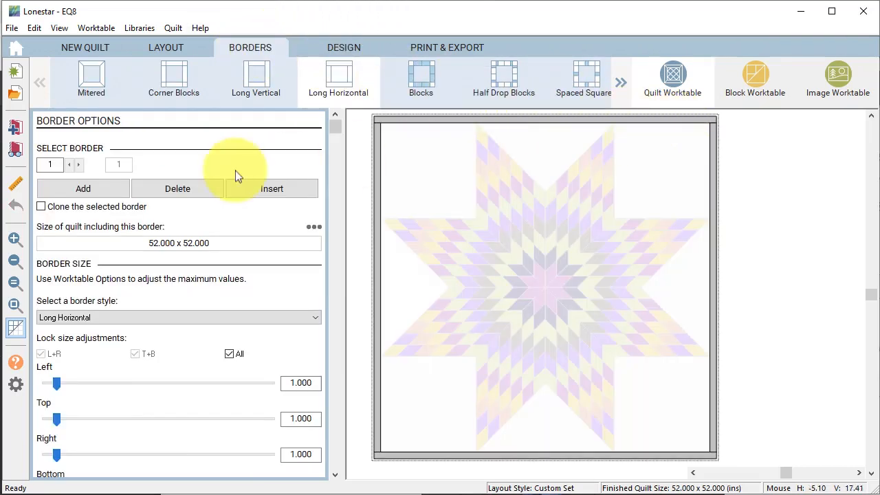
click(79, 189)
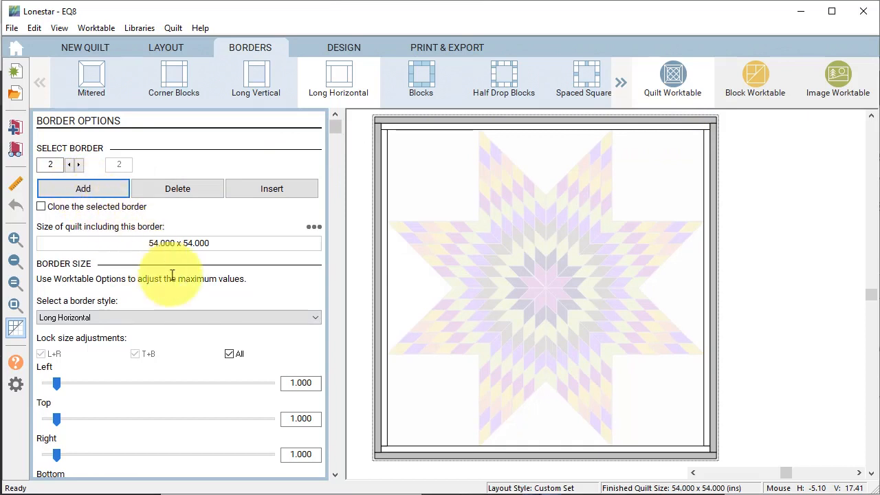
click(286, 383)
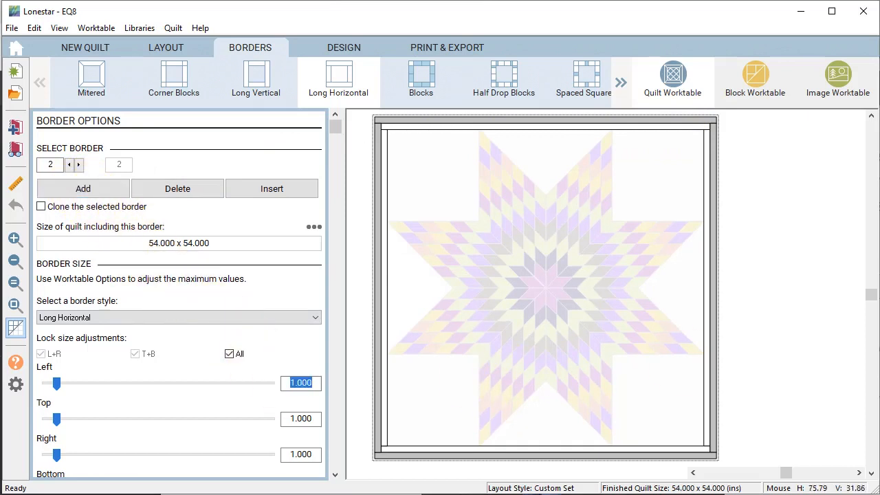
text(4)
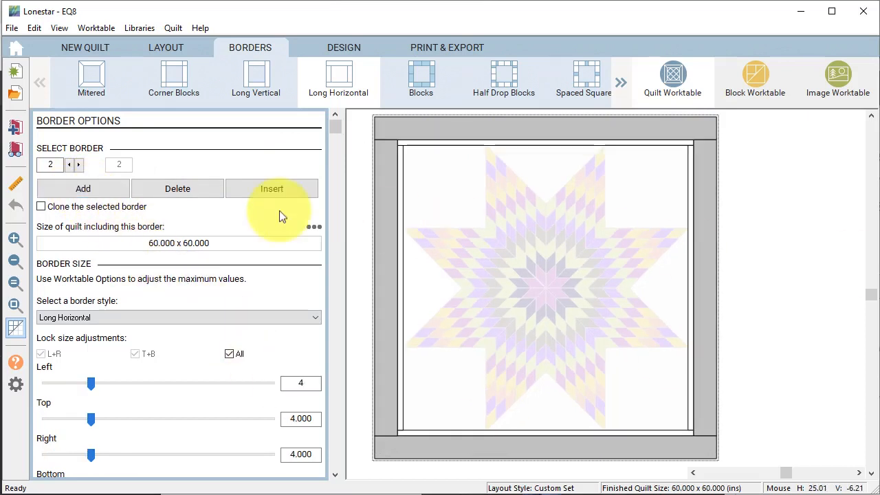
Add a third, Mitered border with all sides set to 0.5 inch
click(71, 191)
click(84, 85)
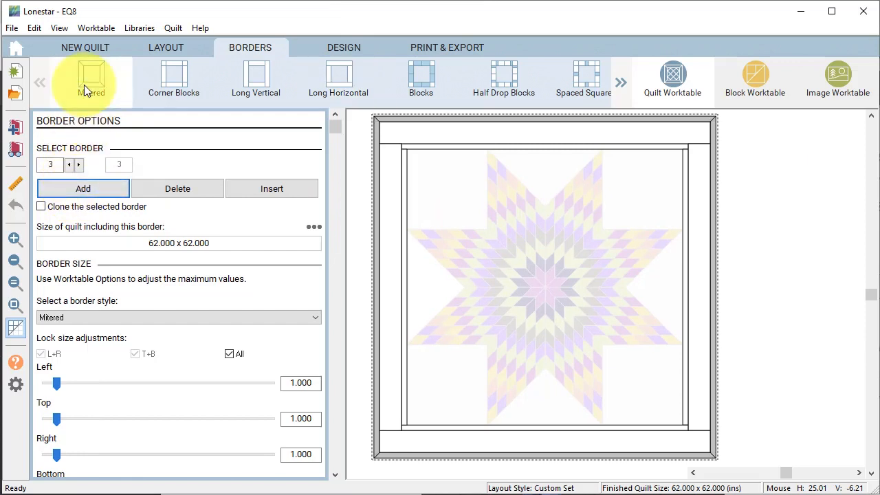
double_click(286, 383)
text(.5)
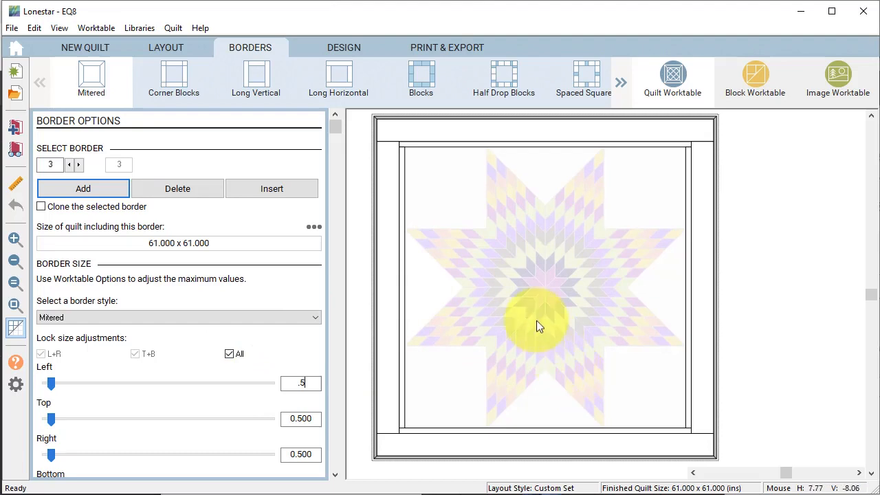
Color the inner border light green, the wide border purple and the outer border dark gray-purple, and add the quilt to the sketchbook
click(345, 47)
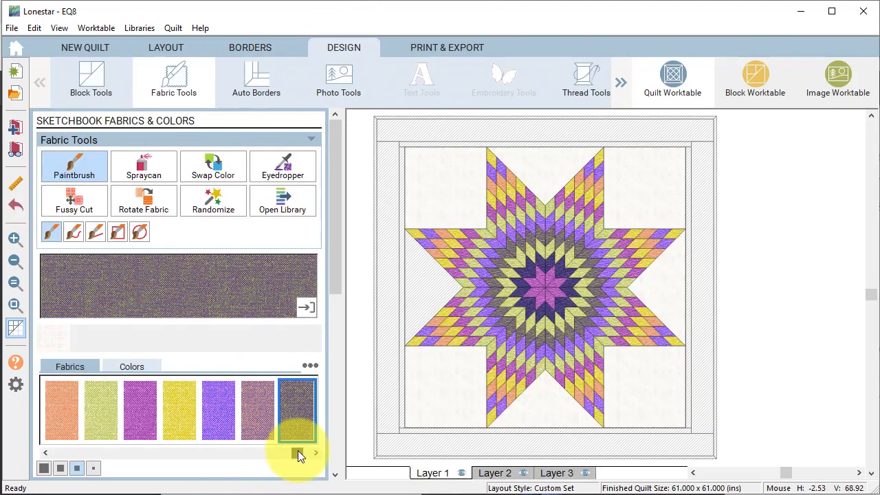
click(654, 143)
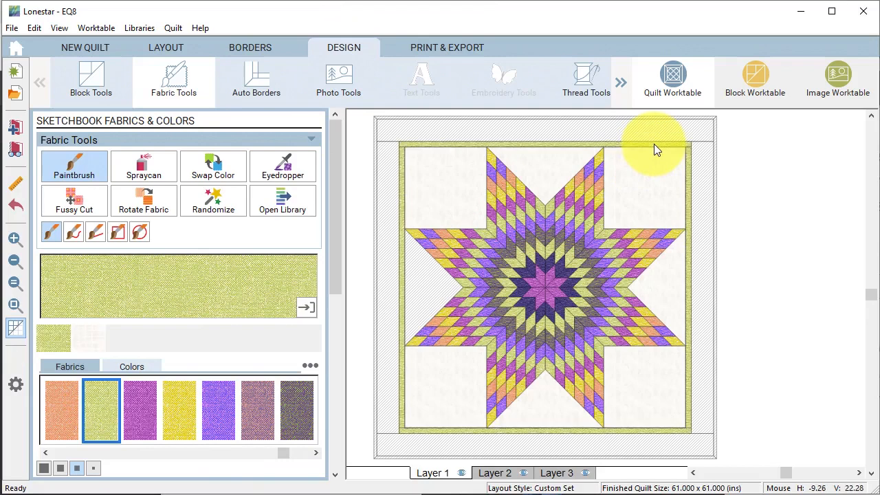
click(218, 409)
click(386, 245)
click(297, 408)
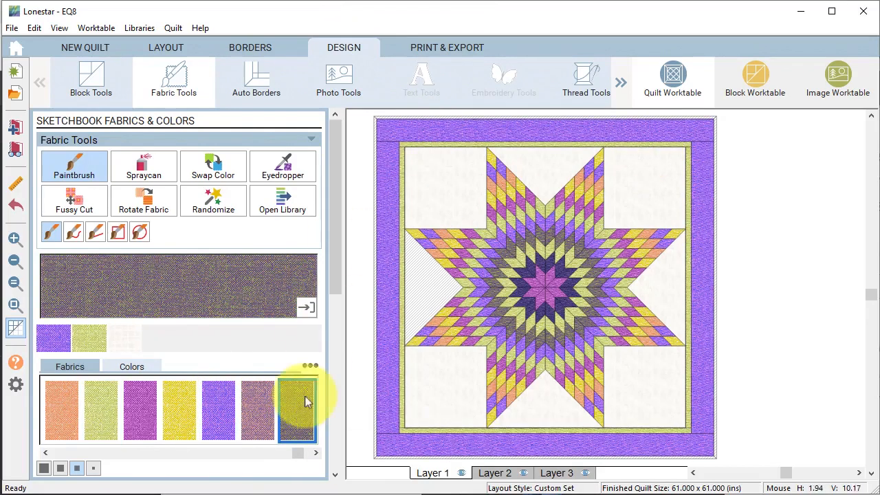
click(474, 118)
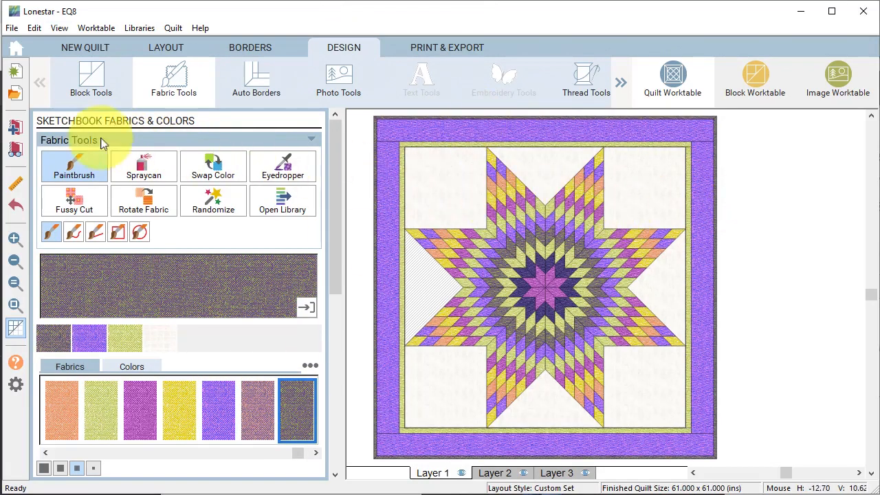
click(16, 130)
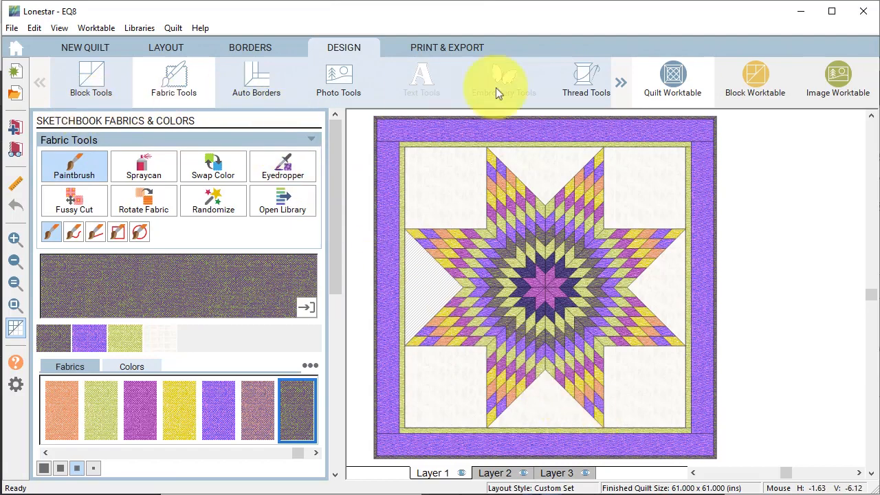
Add the orange tulip block on purple from Classic Applique, Eight Elements, in the block library to the sketchbook
click(765, 76)
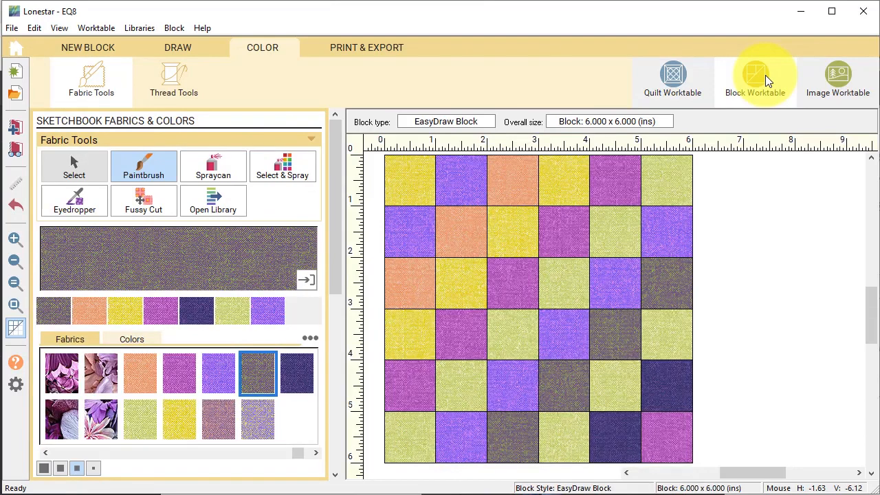
click(100, 50)
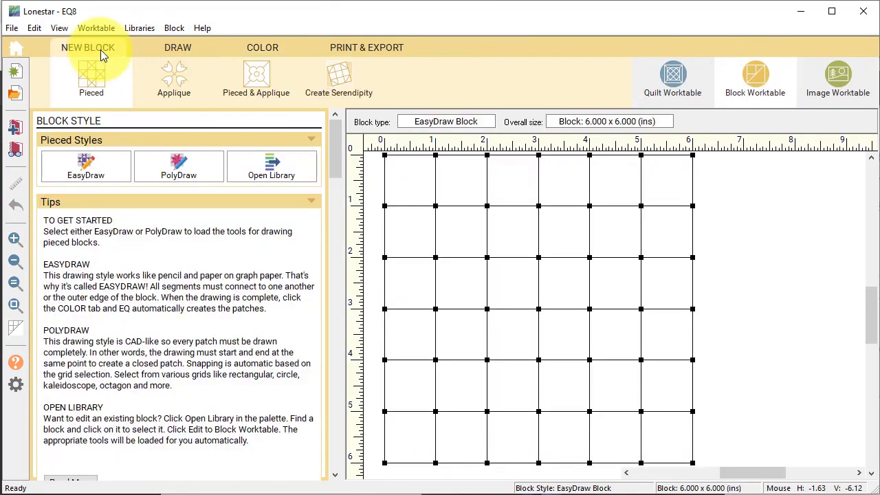
click(282, 170)
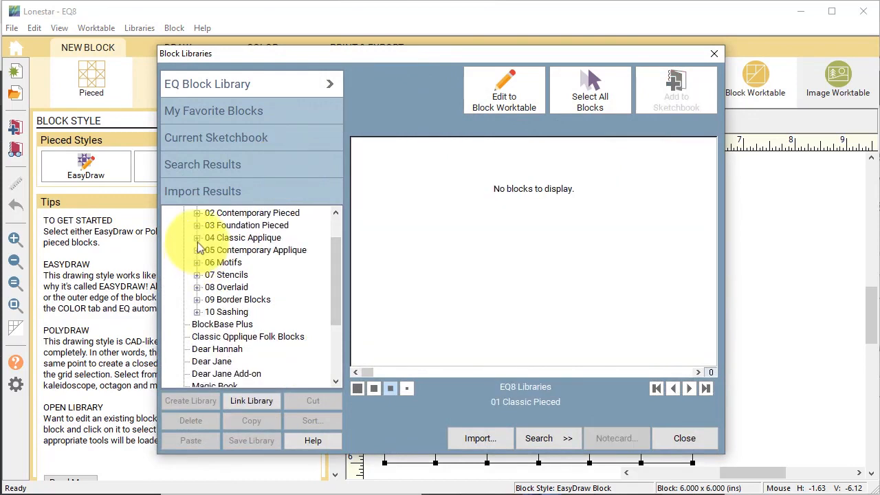
click(198, 238)
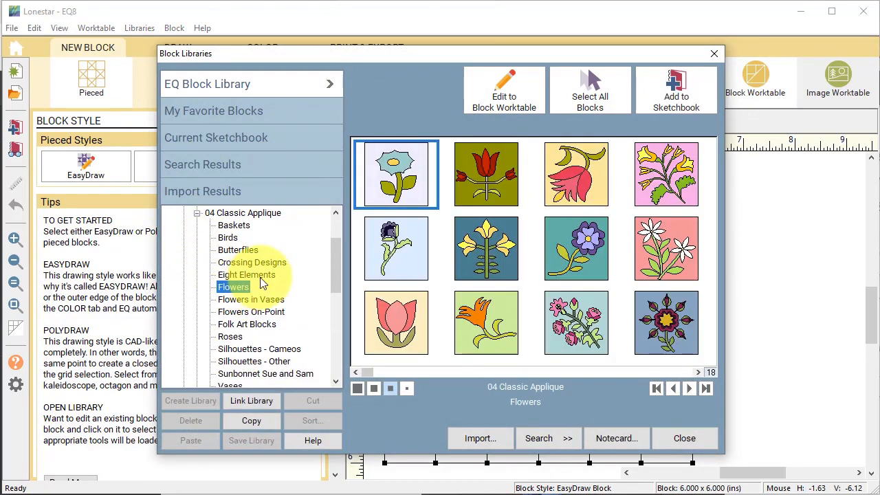
click(268, 276)
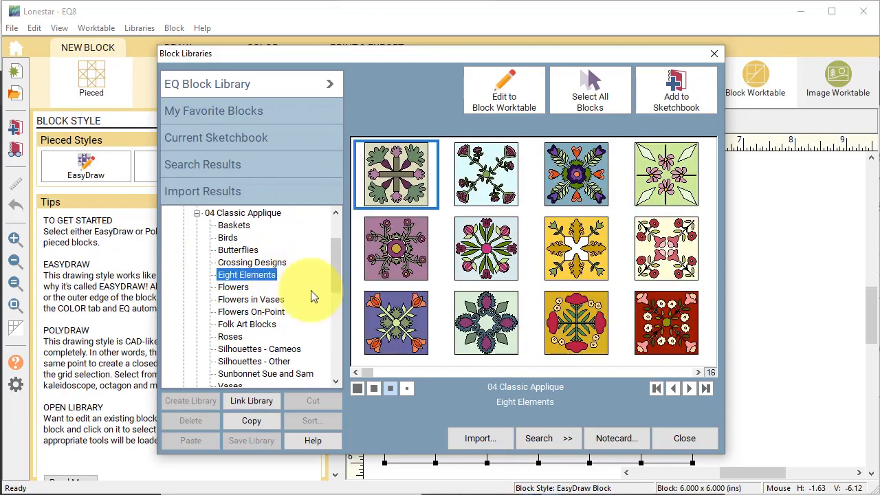
click(403, 326)
click(674, 88)
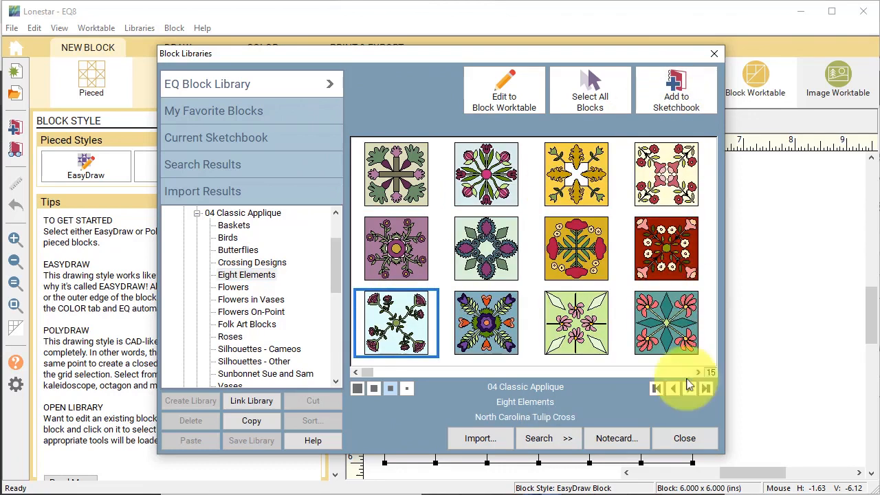
click(685, 438)
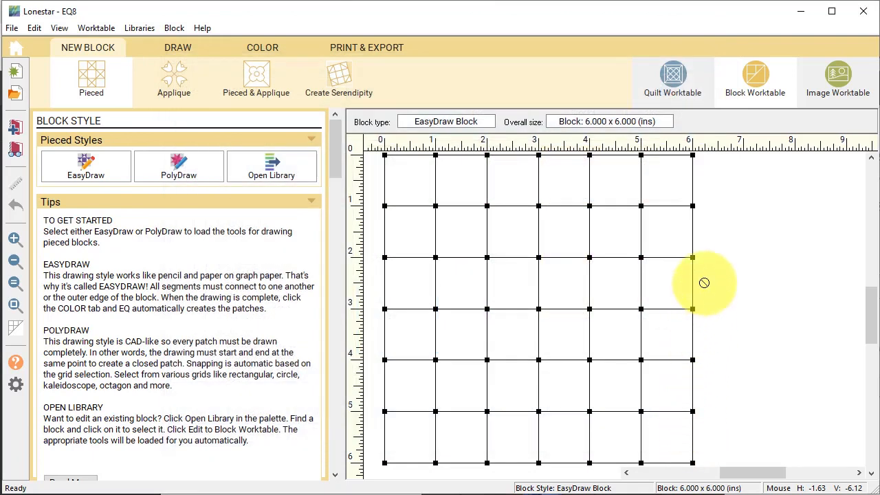
Set the tulip applique block into the four corner squares and four side triangles around the star on the quilt worktable
click(662, 75)
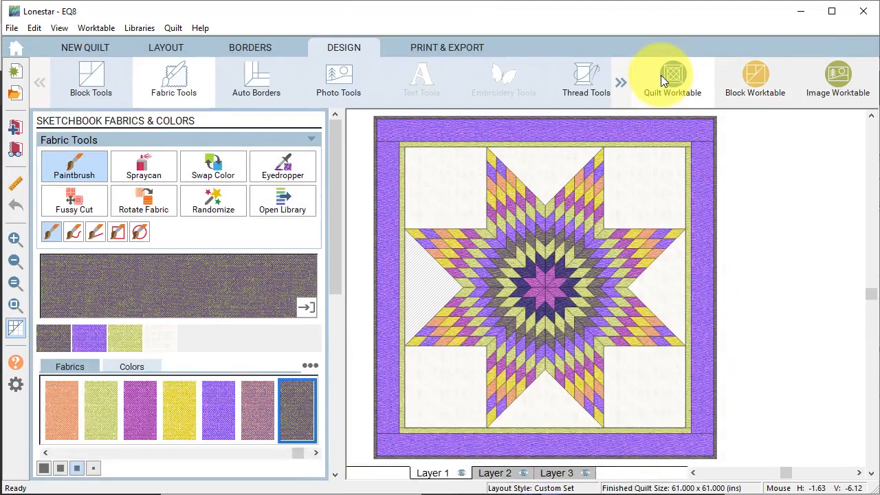
click(93, 75)
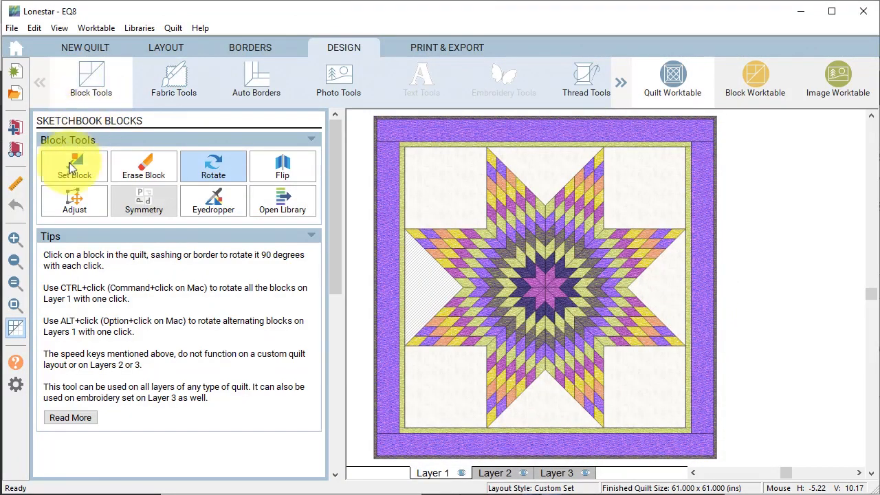
click(76, 174)
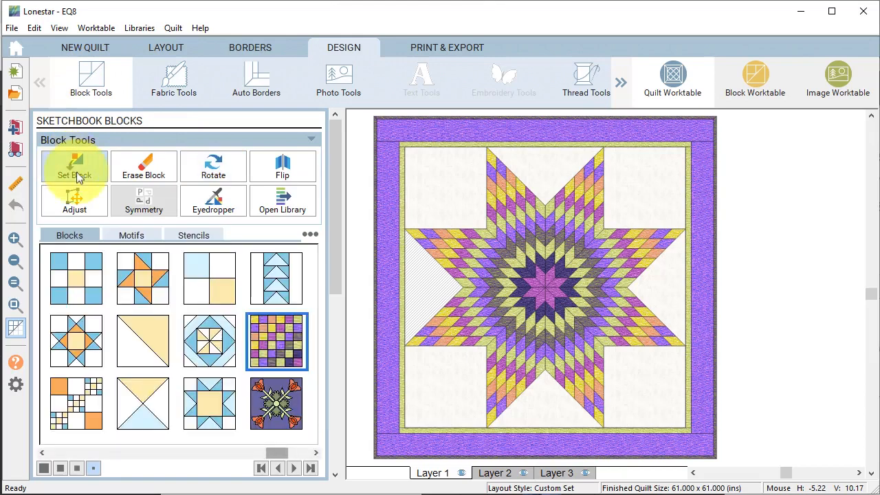
click(279, 406)
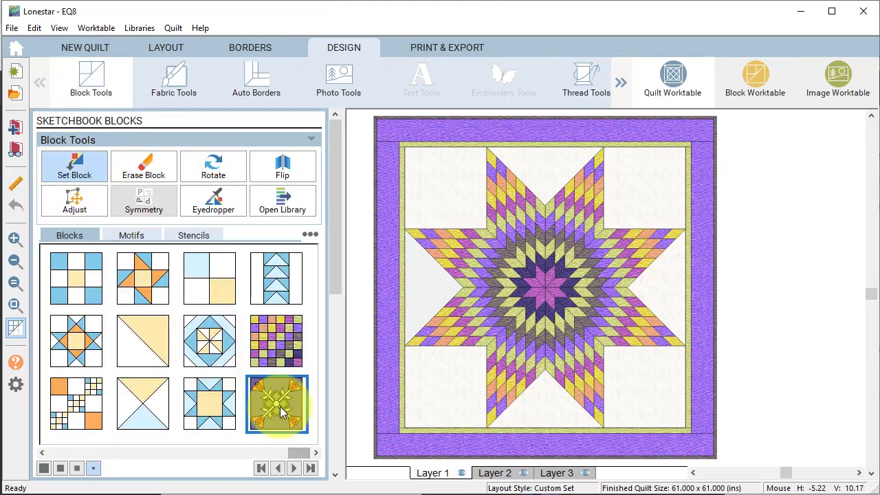
click(444, 178)
click(549, 167)
click(628, 188)
click(648, 277)
click(648, 394)
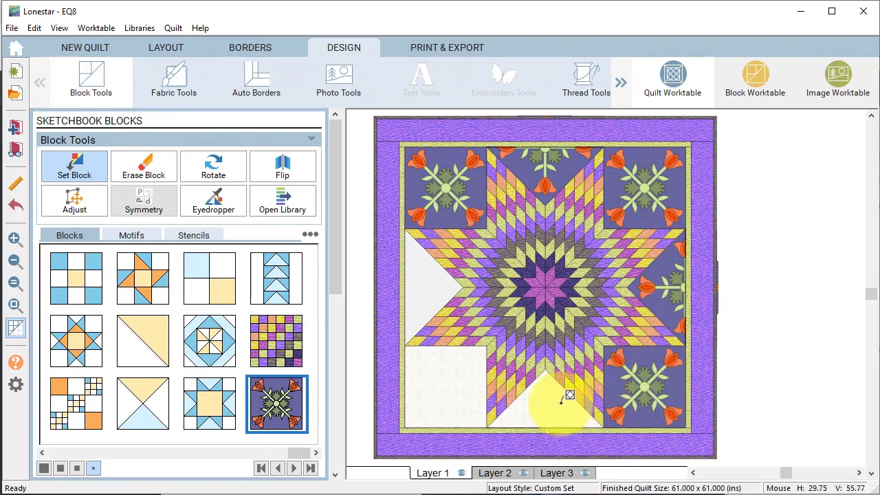
click(562, 400)
click(449, 381)
click(437, 305)
Swap the applique blocks' background to the off-white fabric and the tulips' outer petals to the purple fabric
click(175, 77)
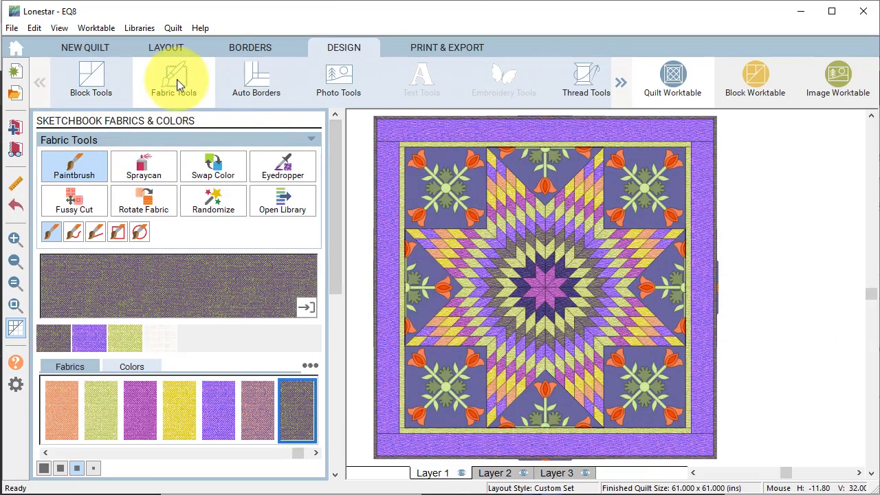
click(217, 162)
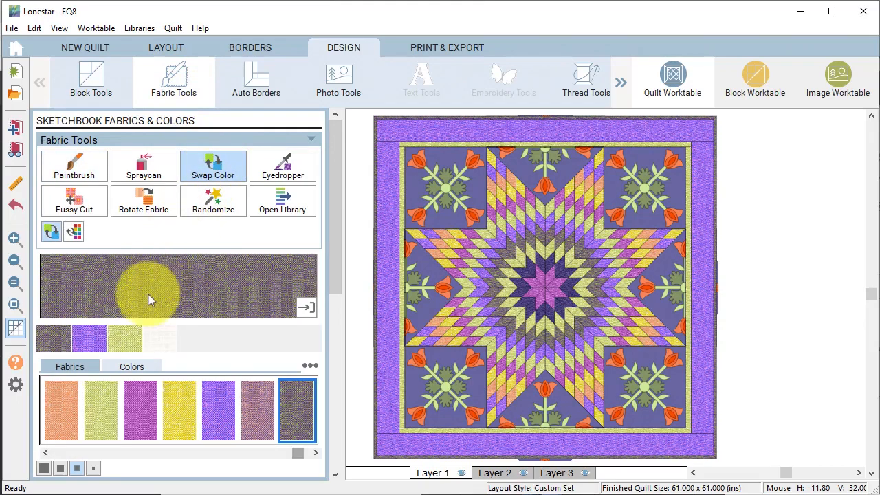
click(165, 336)
click(479, 181)
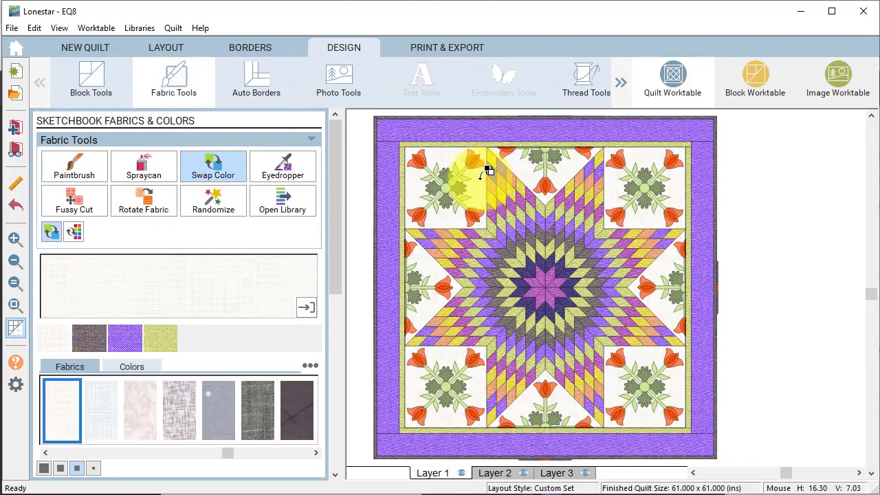
click(137, 331)
click(482, 162)
Swap the applique blocks' light green leaves and stems to the light green fabric and the dark lobed leaves to yellow
click(15, 238)
drag(392, 116, 586, 276)
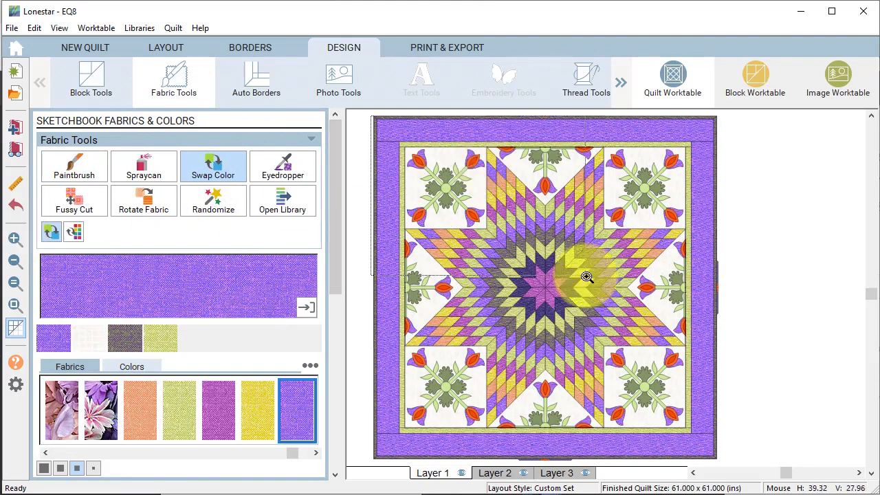
click(161, 338)
click(541, 240)
click(258, 410)
click(518, 244)
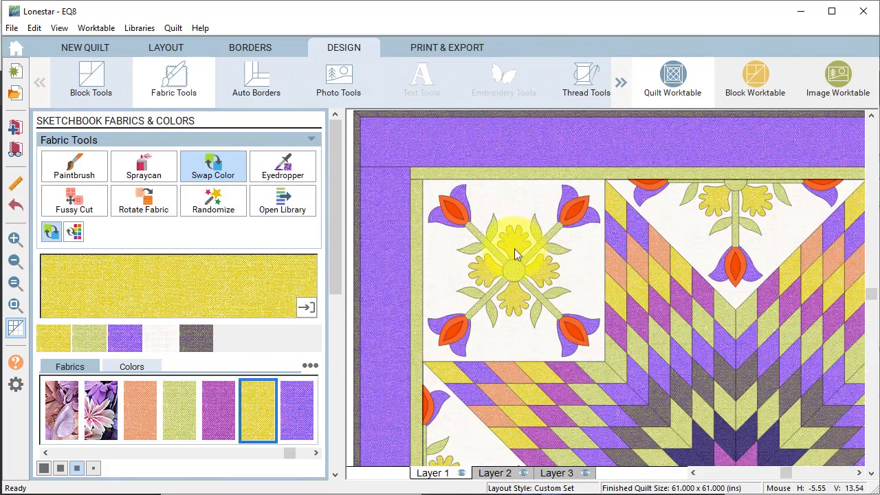
Swap the tulips' purple outer petals to the magenta fabric in the applique blocks
click(223, 416)
click(457, 195)
click(145, 168)
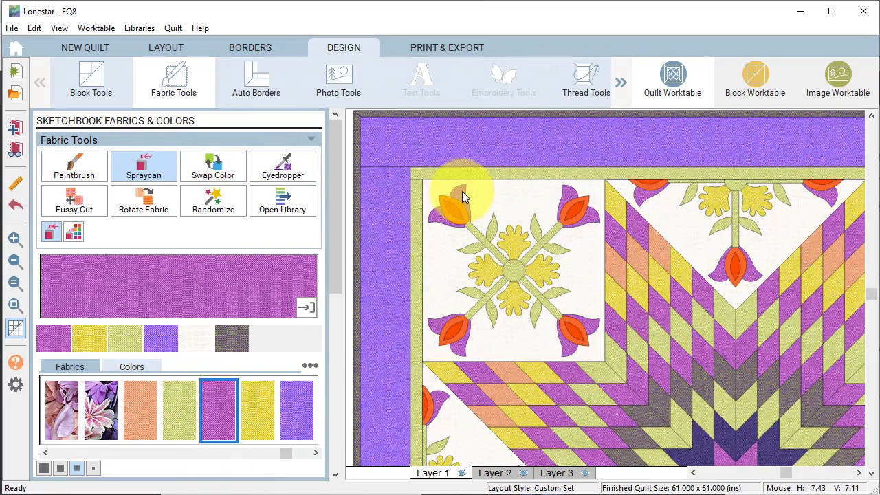
Swap the tulips' inner petals to the purple fabric and their orange centers to the dark navy fabric
click(213, 167)
click(297, 412)
drag(294, 453, 323, 453)
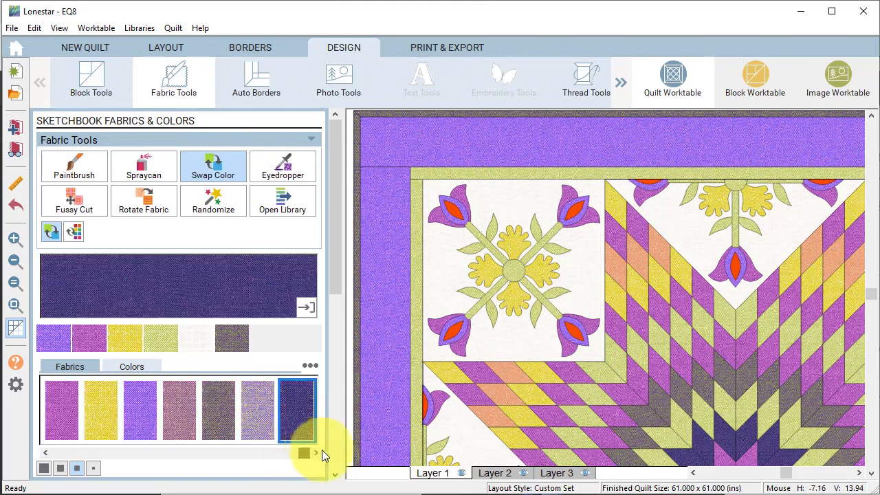
click(454, 208)
Paint the center circles of the applique blocks with the magenta fabric
click(128, 337)
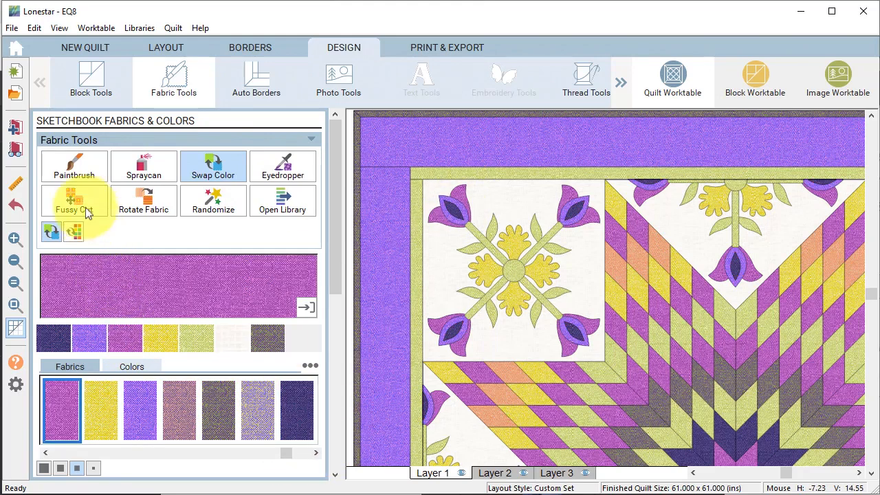
click(72, 169)
click(506, 261)
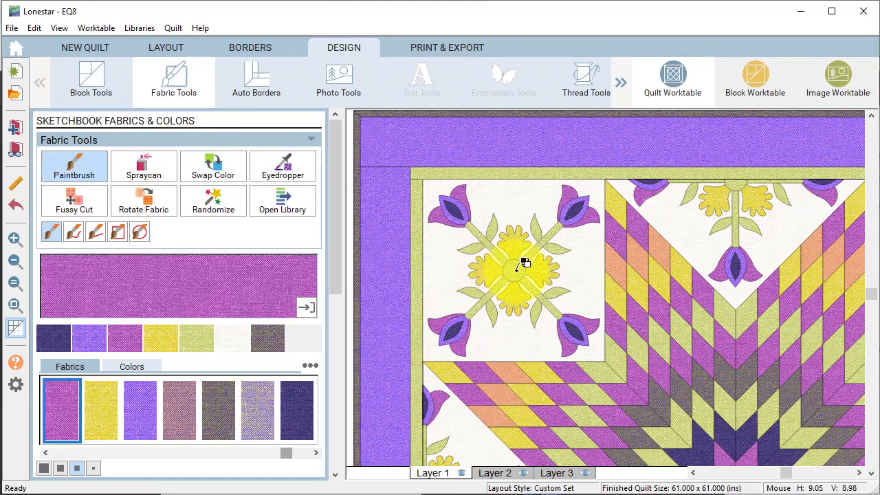
click(738, 305)
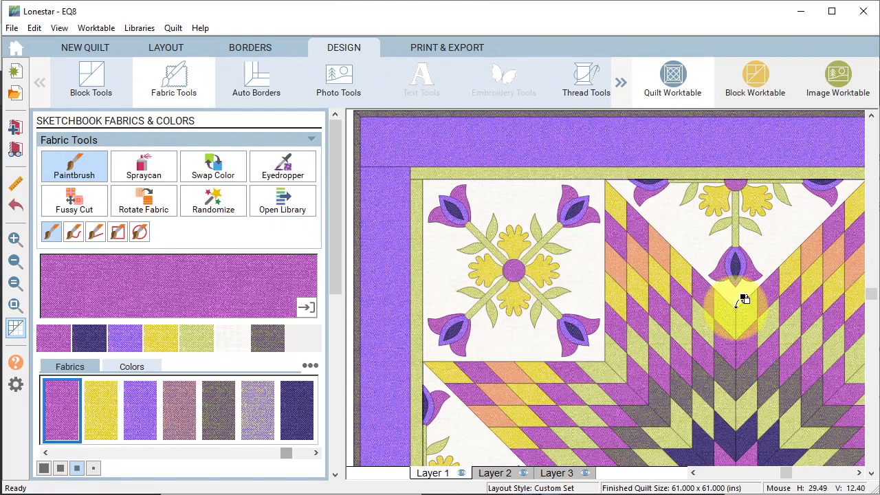
Show the whole quilt with its patch outlines hidden
click(16, 304)
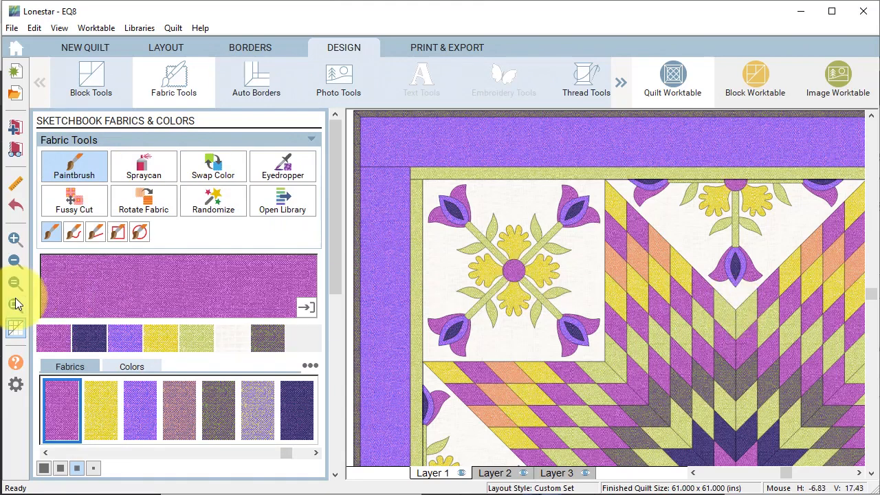
click(16, 304)
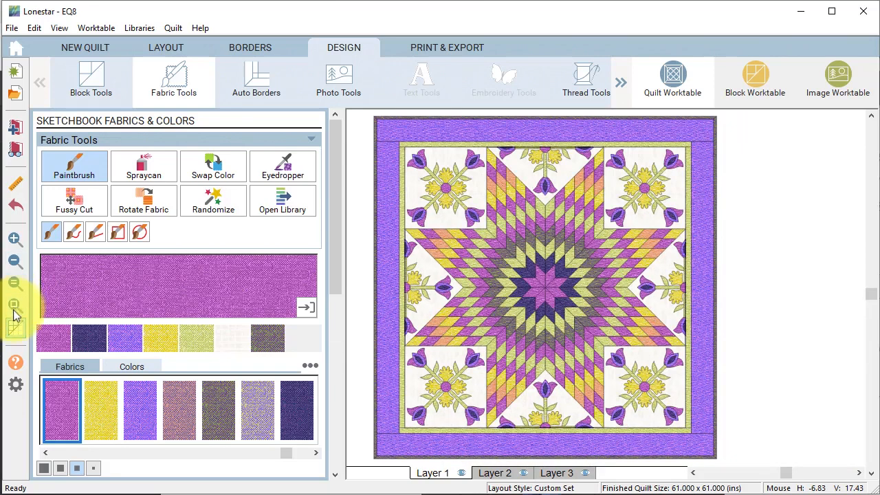
click(15, 331)
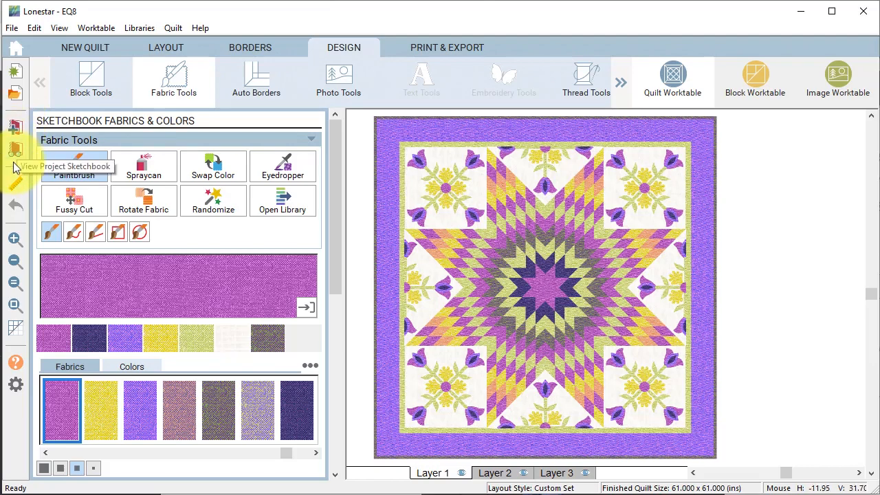
Send the recolored Tulip Cross block from the project sketchbook to the block worktable and show its Applique layer
click(16, 149)
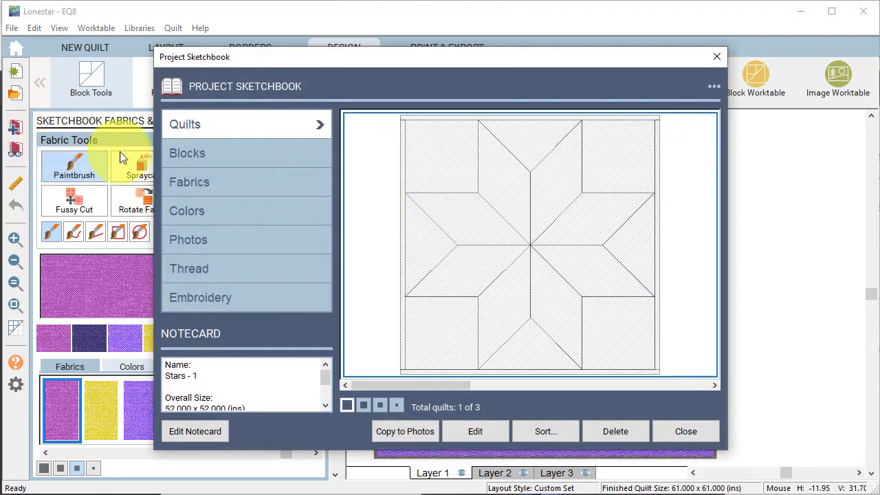
click(200, 155)
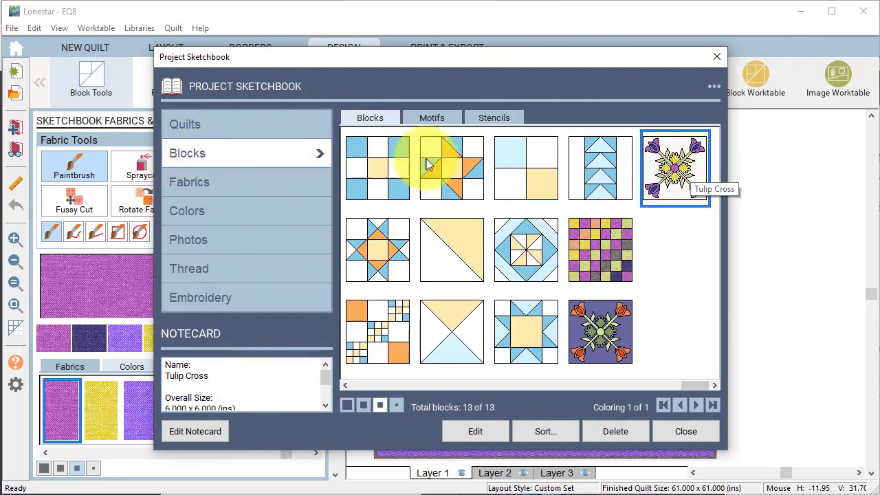
click(477, 432)
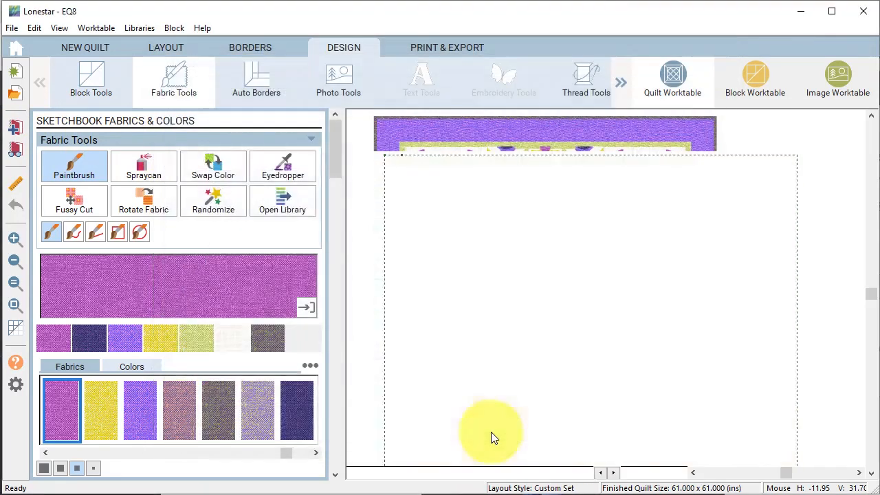
click(548, 473)
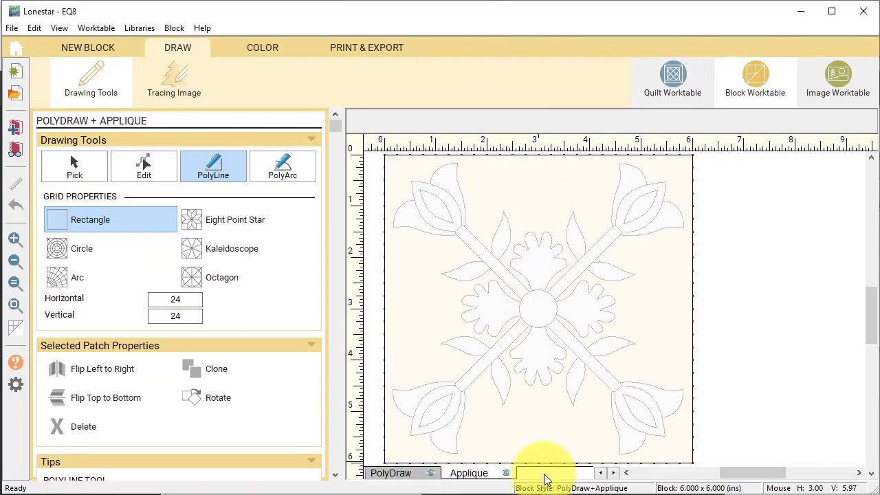
Select all applique patches of the Tulip Cross block and copy them
click(77, 169)
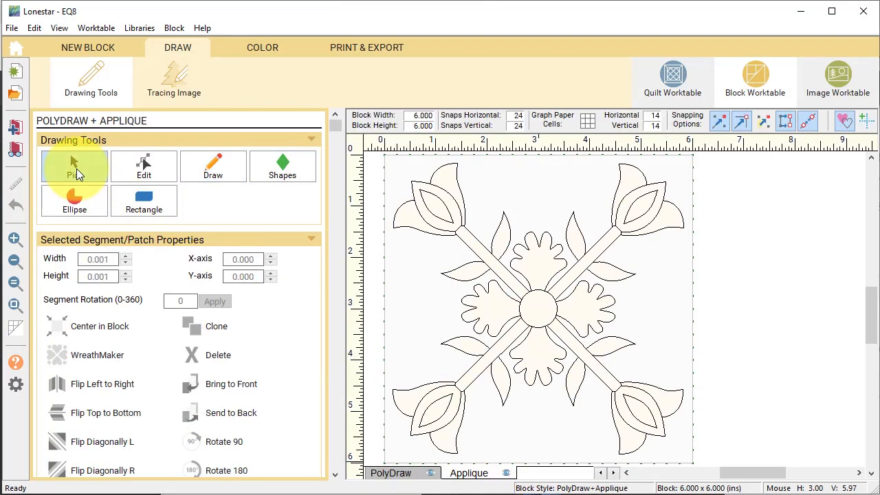
key(ctrl+a)
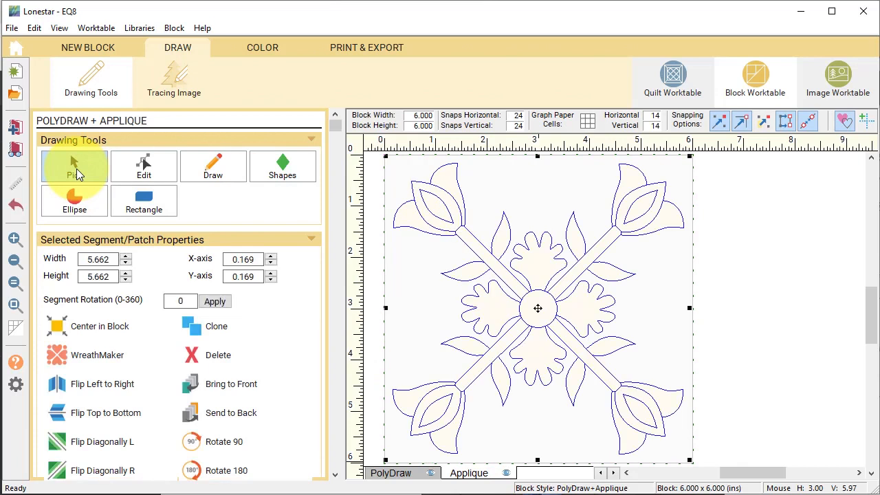
click(33, 31)
click(49, 78)
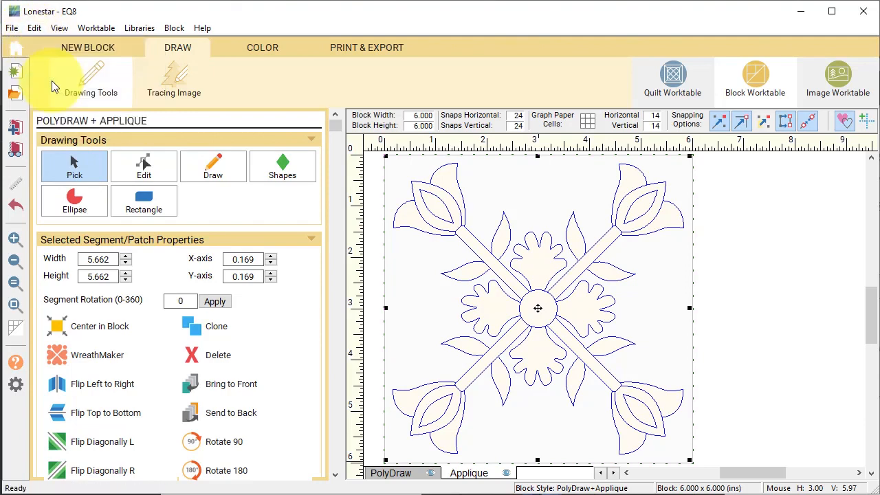
Start a new applique motif block and paste the copied tulip patches into it
click(94, 45)
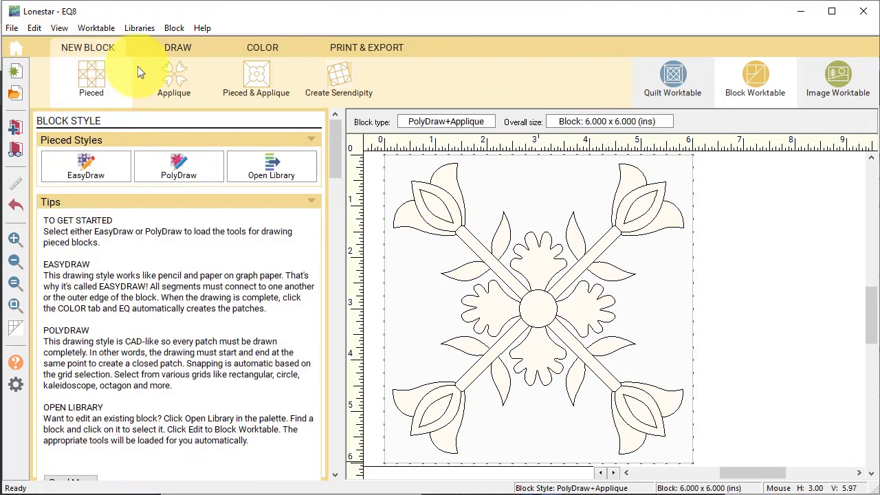
click(166, 79)
click(179, 170)
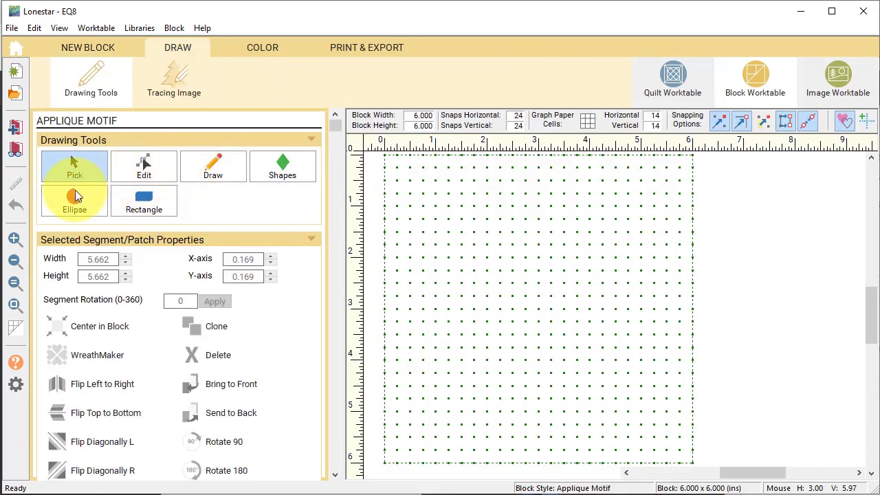
click(35, 28)
click(56, 95)
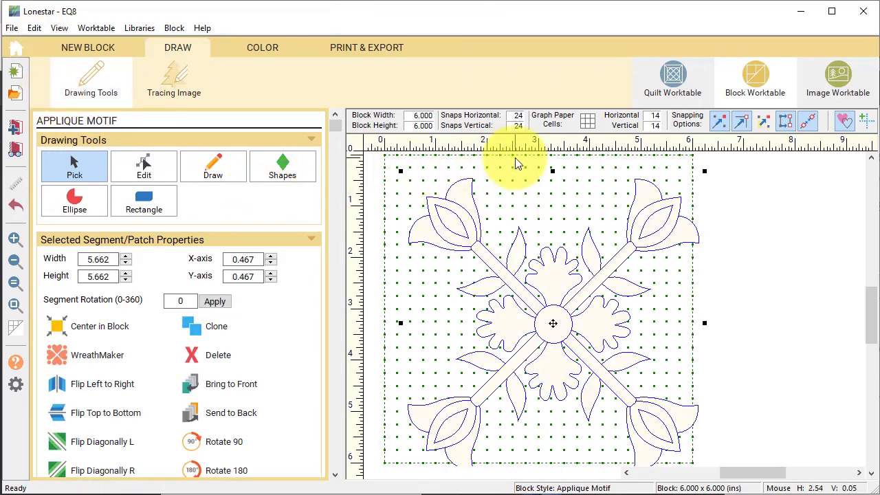
Delete the two right-hand tulips with their stems and leaves, the center circle, and the right and bottom lobed flowers from the motif
drag(514, 157, 755, 432)
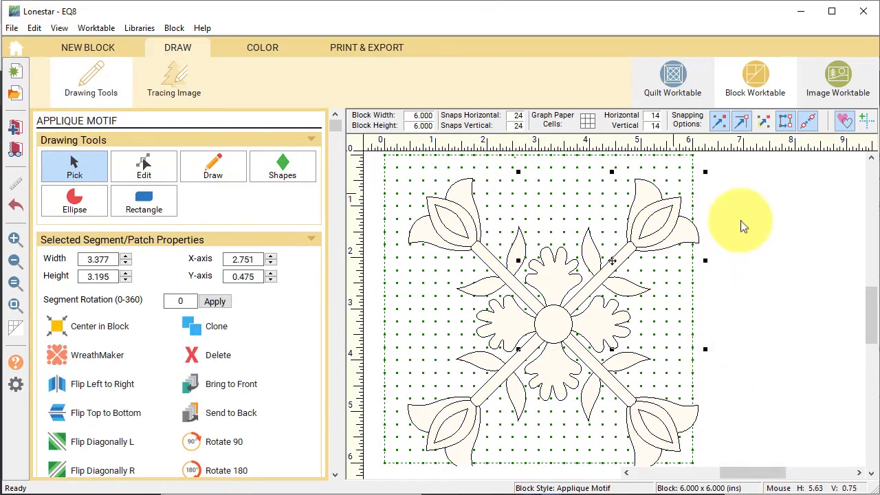
drag(745, 494, 744, 494)
key(Delete)
click(563, 330)
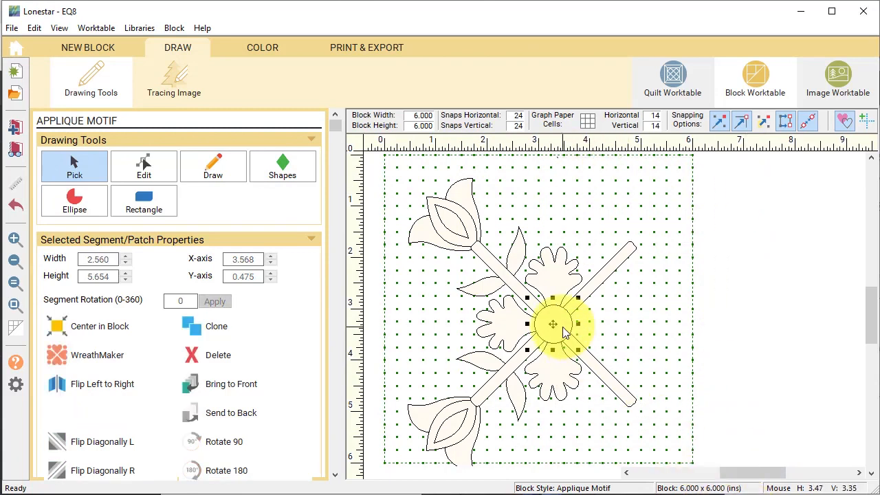
key(Delete)
click(602, 283)
key(Delete)
key(Delete)
click(561, 369)
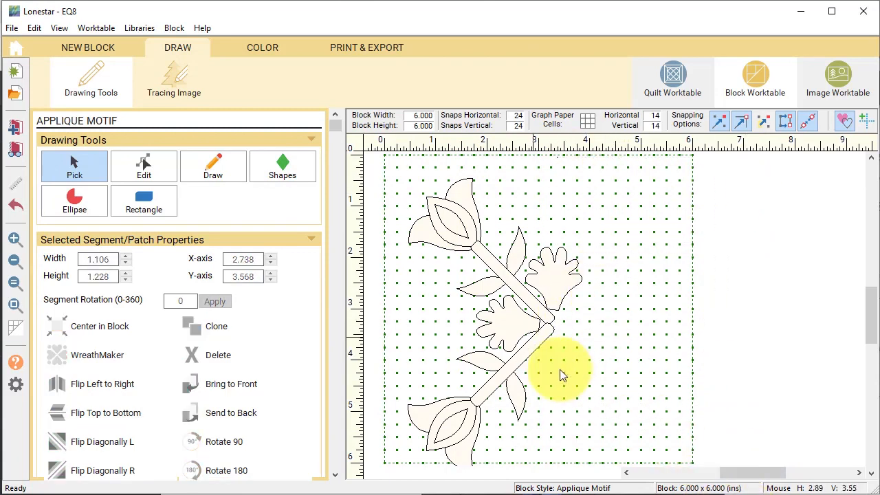
key(Delete)
Delete the lower-left tulip with its stem and two leaves, keeping the upper-left tulip cluster
drag(386, 384, 588, 490)
key(Delete)
click(489, 392)
key(Delete)
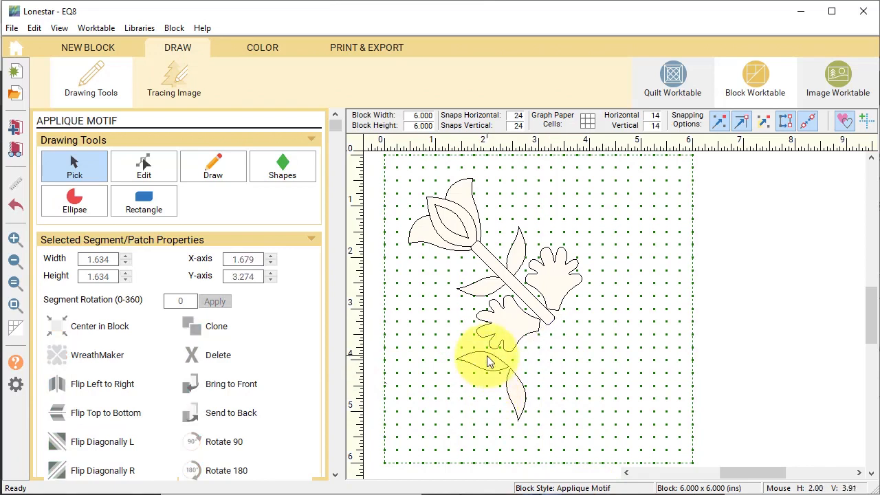
click(487, 359)
key(Delete)
click(513, 393)
key(Delete)
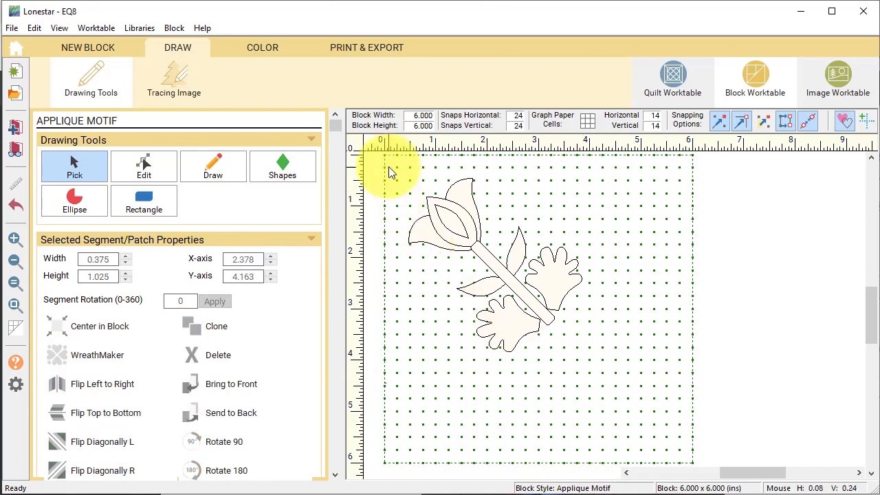
Preview the selected tulip cluster in WreathMaker with 8 clusters, 100% spacing and 54% cluster size, without applying the wreath
drag(389, 166, 606, 372)
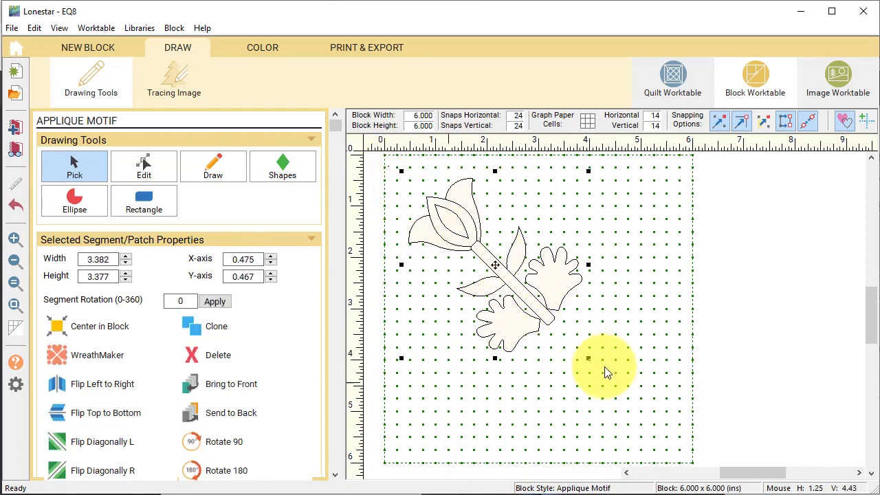
click(59, 356)
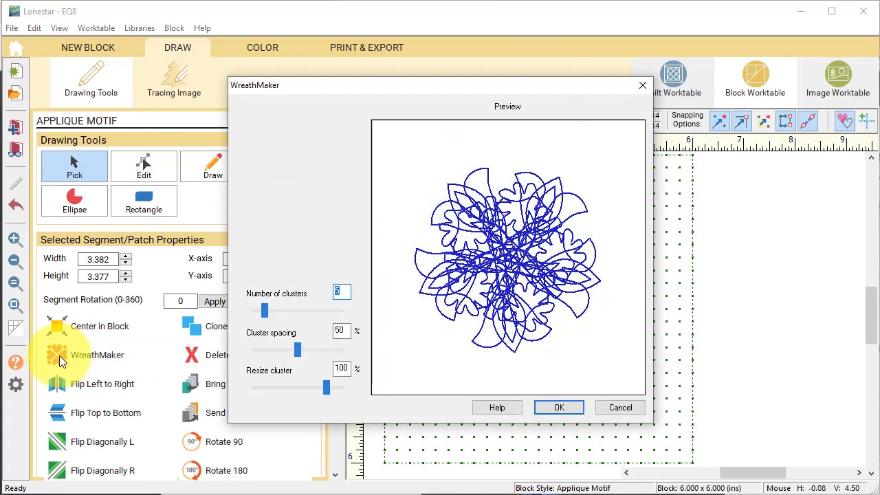
drag(265, 310, 278, 312)
click(295, 345)
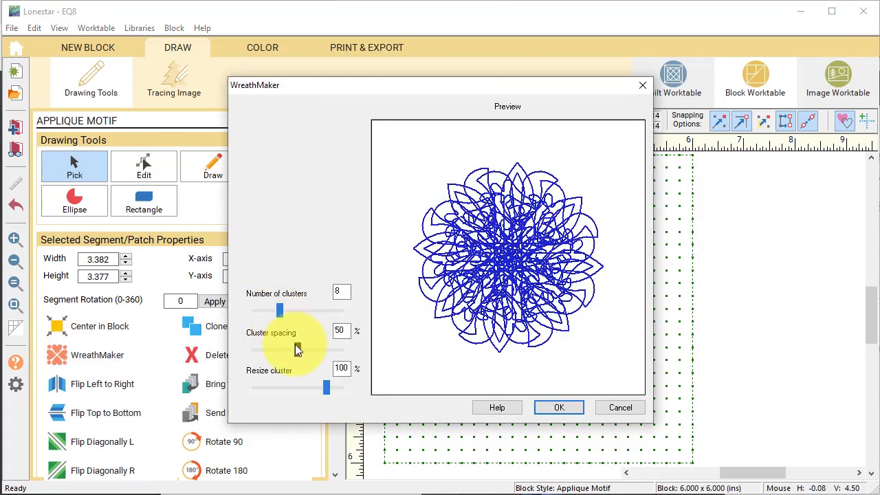
drag(298, 354, 357, 360)
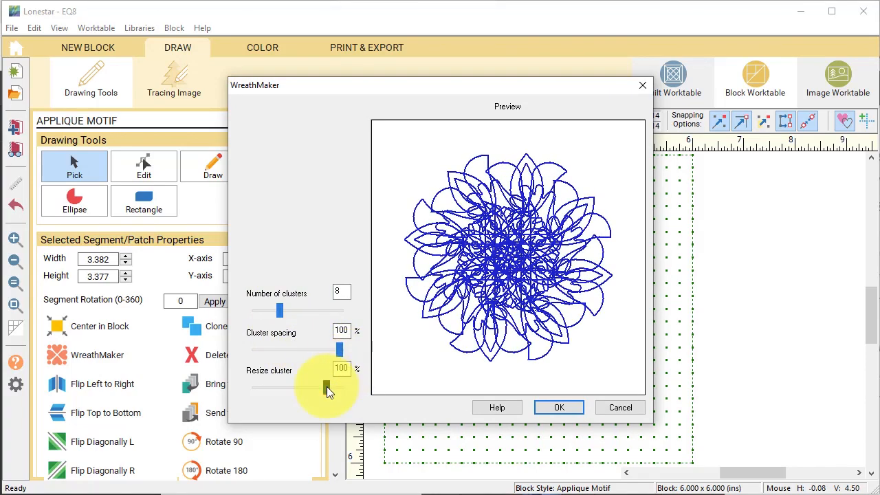
drag(327, 387, 290, 401)
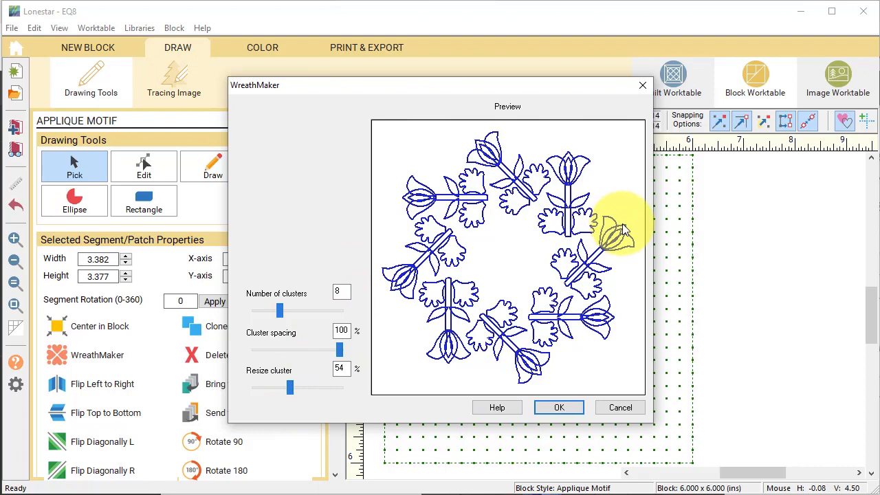
click(618, 407)
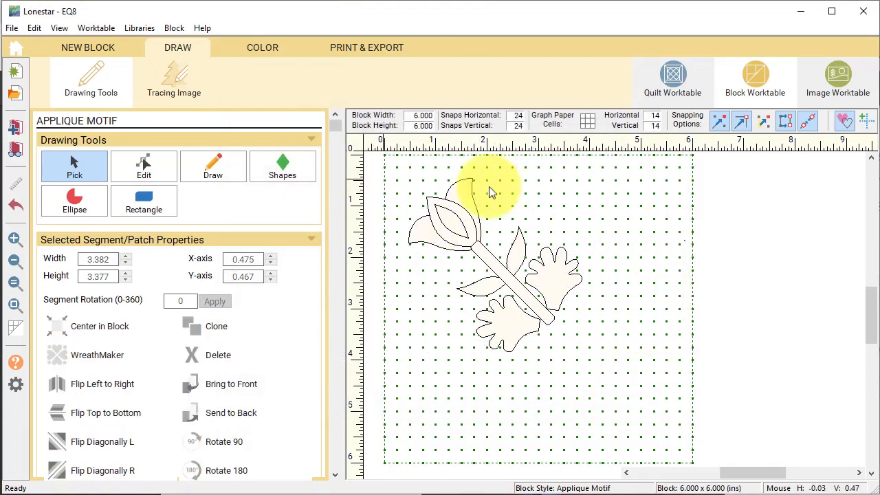
Select the whole tulip cluster and rotate it 45 degrees so it stands upright
drag(397, 162, 613, 383)
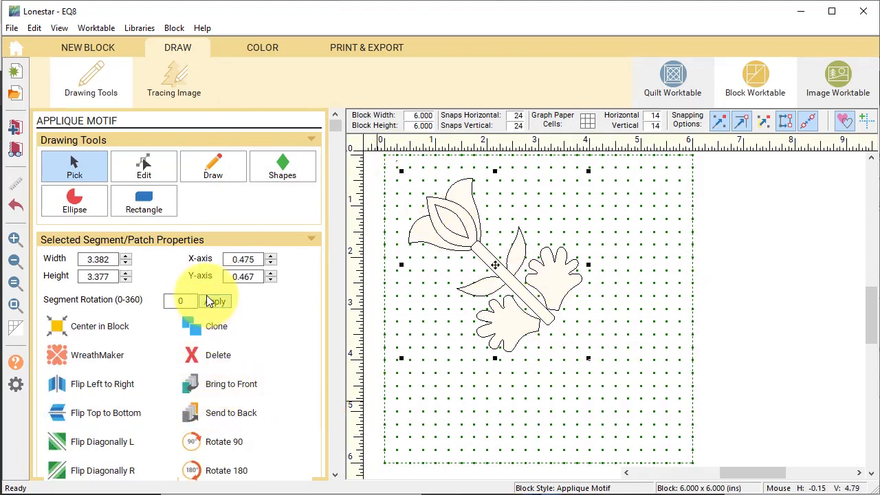
double_click(178, 301)
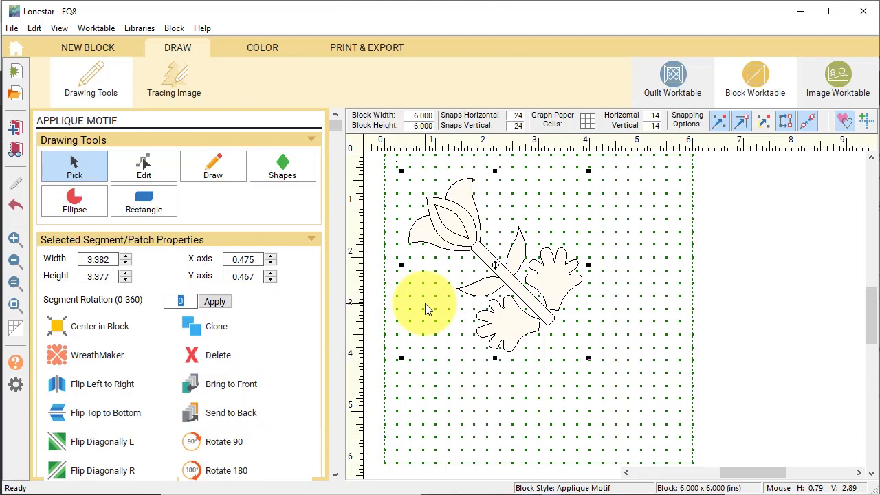
text(45)
click(218, 303)
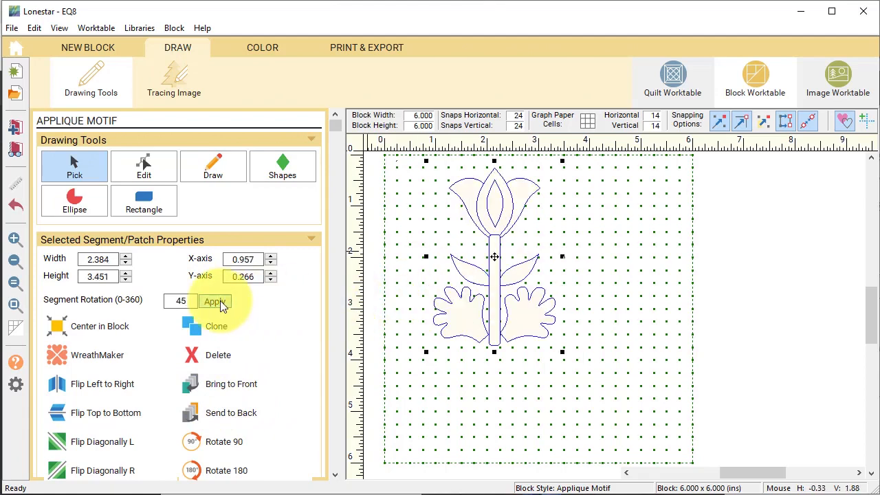
Create a wreath of 8 upright tulip clusters at 100% spacing, with the cluster size slightly below 54%
click(55, 357)
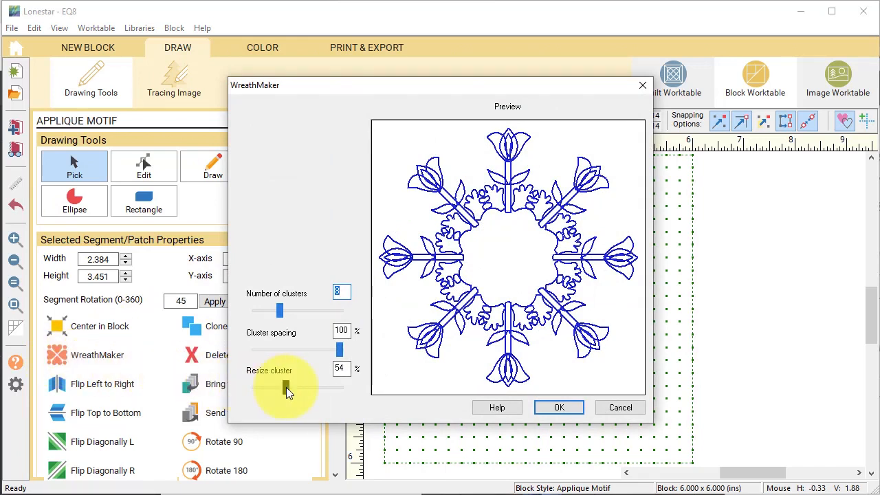
drag(286, 387, 282, 390)
click(566, 411)
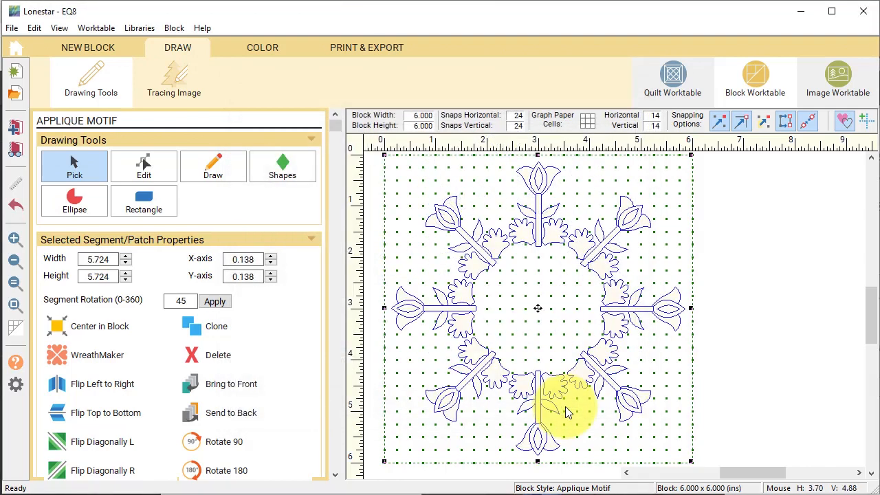
Recolor all patches of the tulip wreath motif with the off-white woven-texture fabric using the Spraycan
click(260, 48)
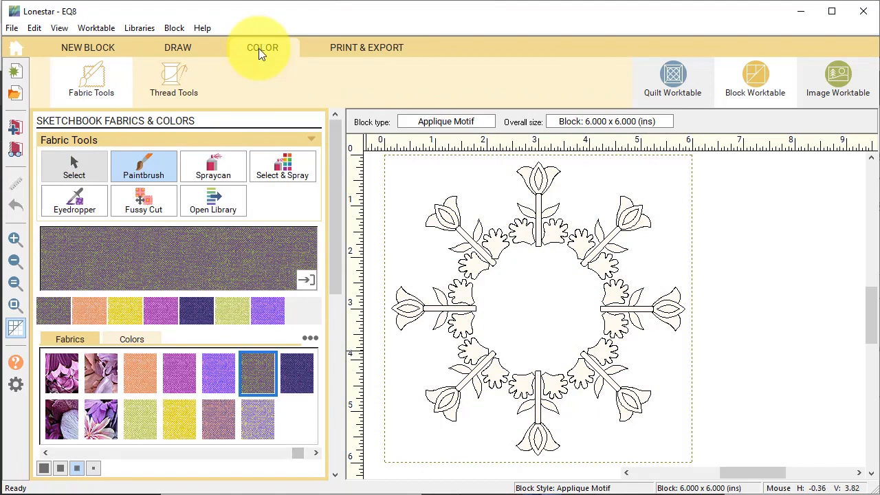
drag(297, 453, 219, 457)
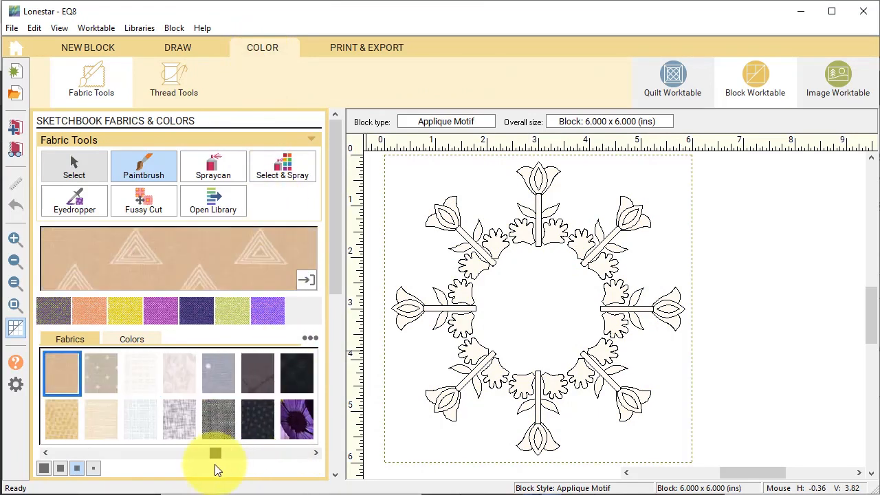
click(152, 377)
click(215, 165)
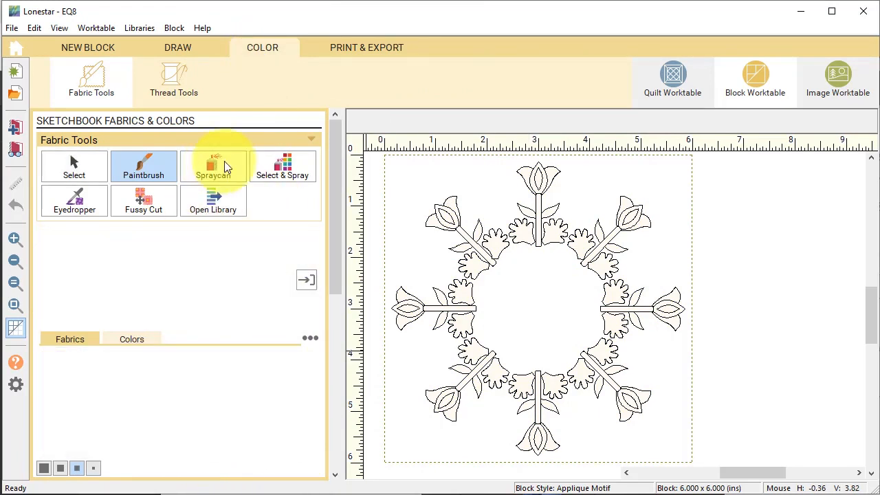
click(528, 231)
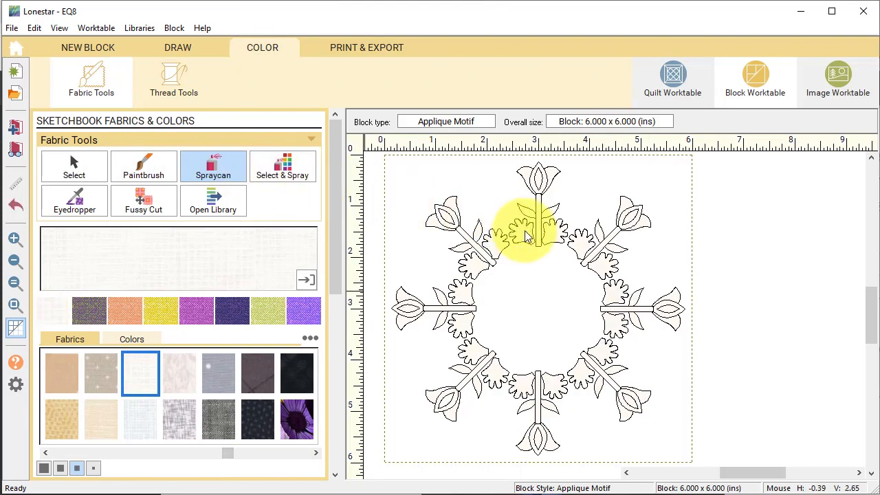
Paint the pointed center patch of each of the eight wreath tulips with the magenta fabric, one patch at a time
click(205, 303)
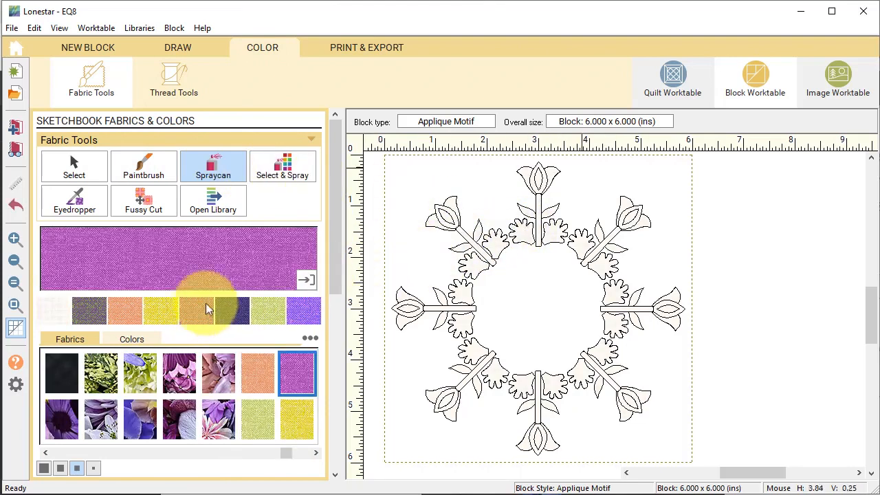
click(148, 169)
click(537, 179)
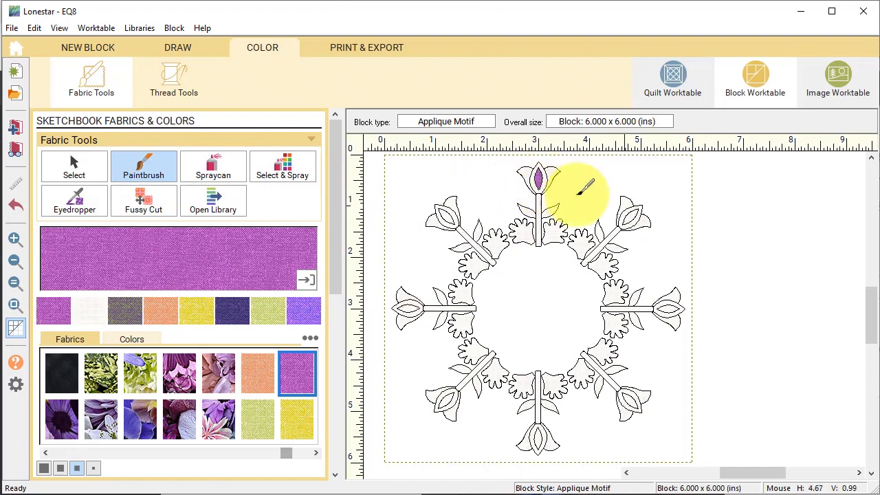
click(628, 217)
click(665, 310)
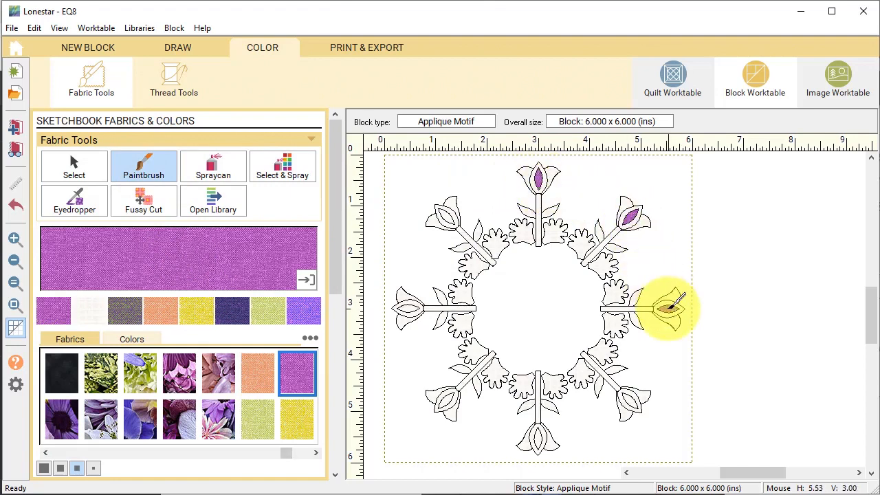
click(634, 398)
click(538, 435)
click(447, 397)
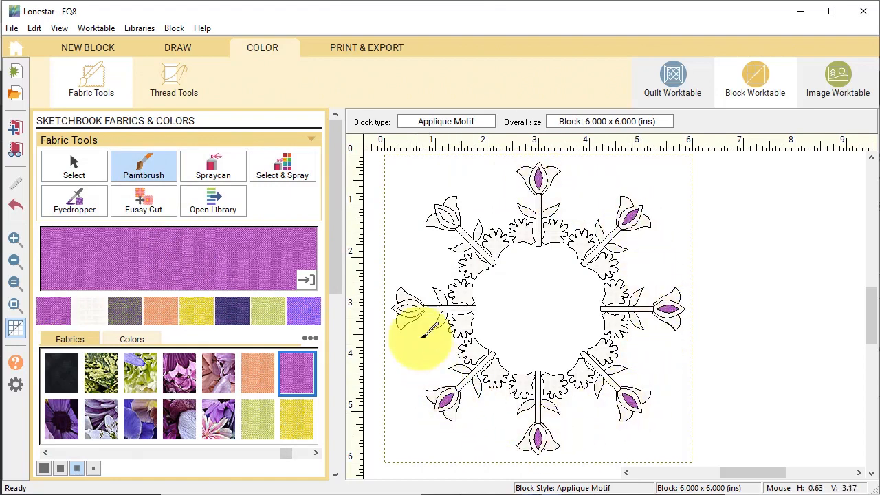
click(408, 308)
click(445, 216)
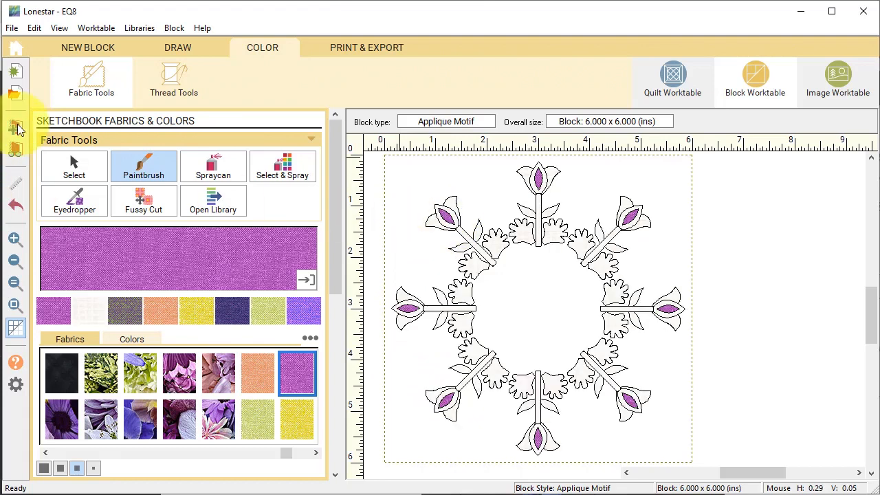
Return to the Lone Star quilt and set the tulip wreath motif on Layer 2, over the upper part of the star
click(668, 85)
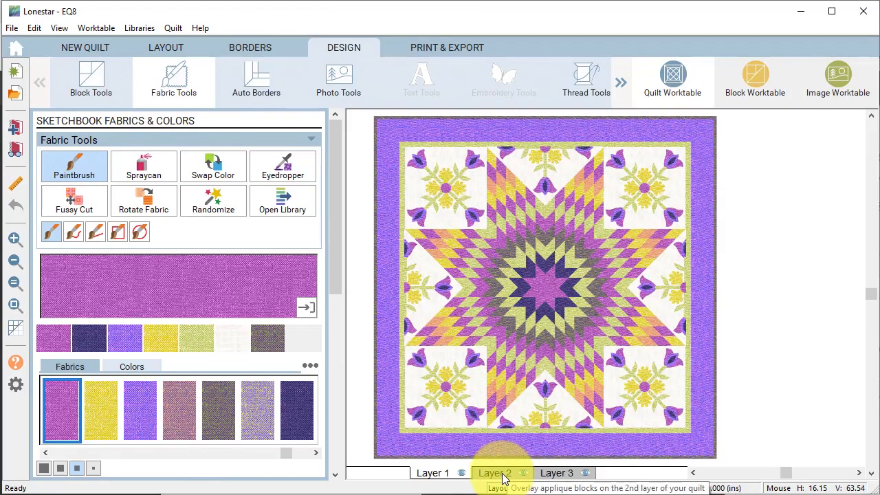
click(503, 475)
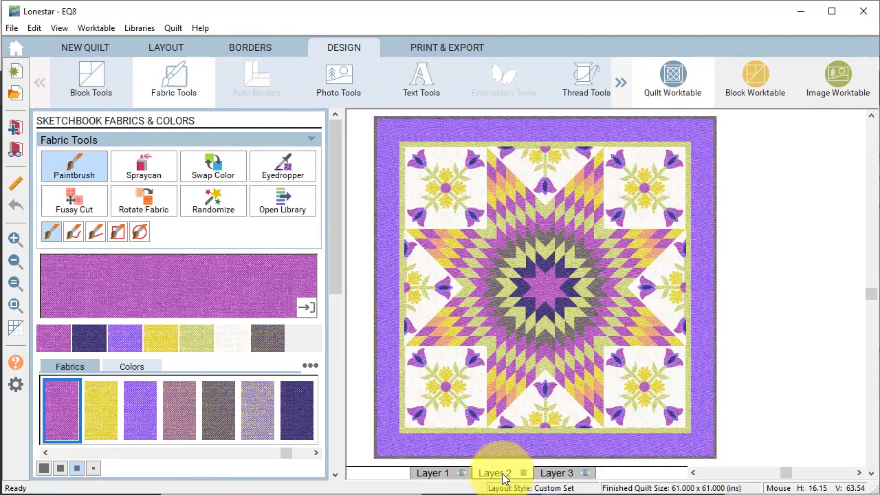
click(90, 82)
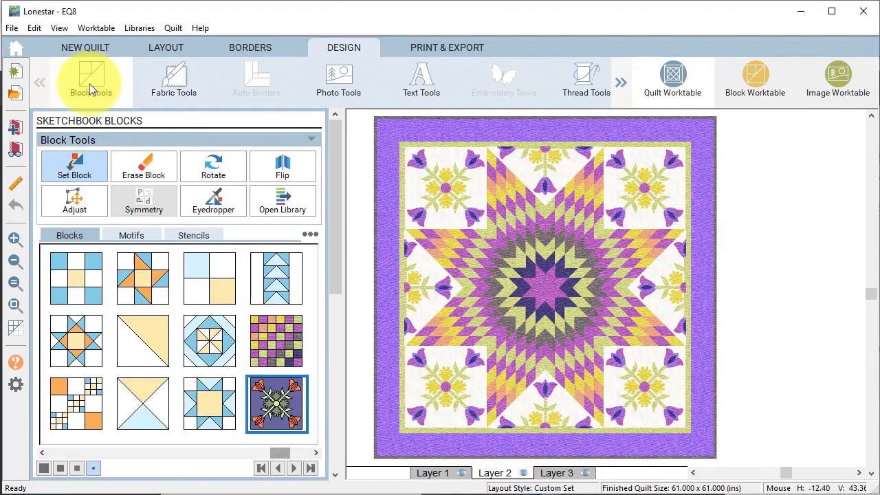
click(58, 165)
click(132, 236)
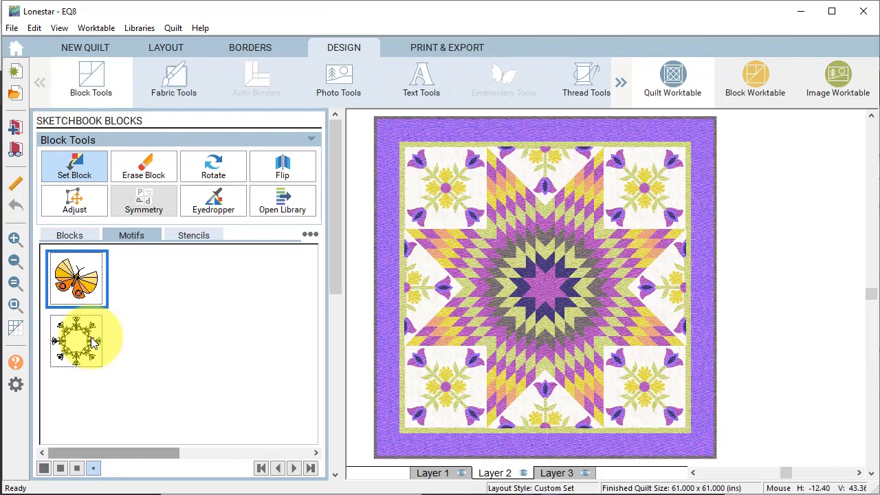
drag(93, 344, 510, 215)
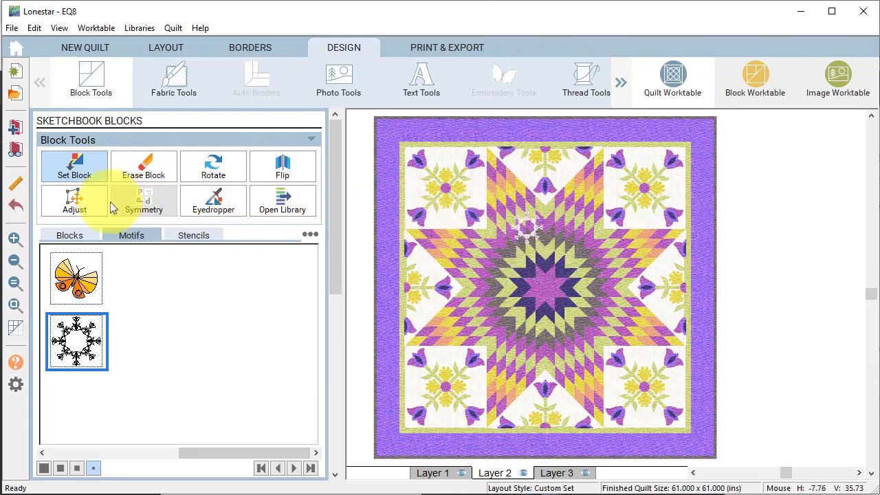
Resize the wreath motif on Layer 2 to a width of 35 inches with its aspect ratio preserved
click(74, 201)
click(524, 230)
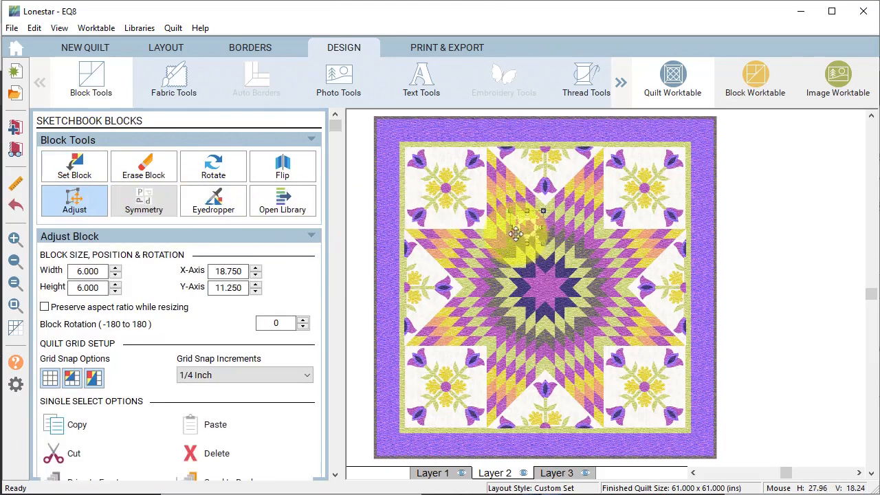
click(45, 307)
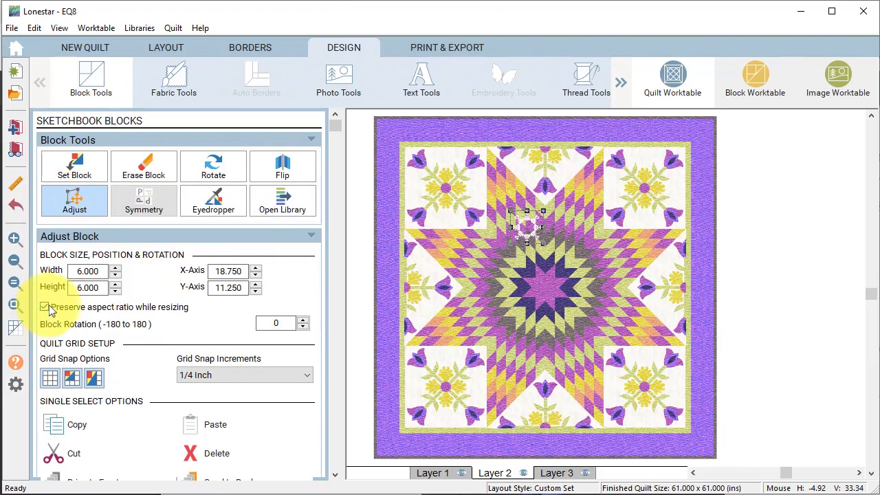
double_click(87, 270)
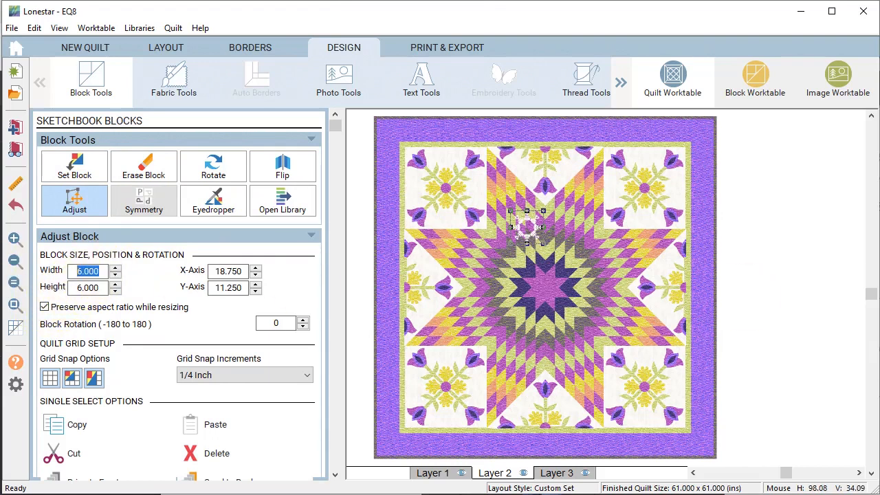
text(35)
Set the wreath motif's block rotation to 22 degrees
click(285, 321)
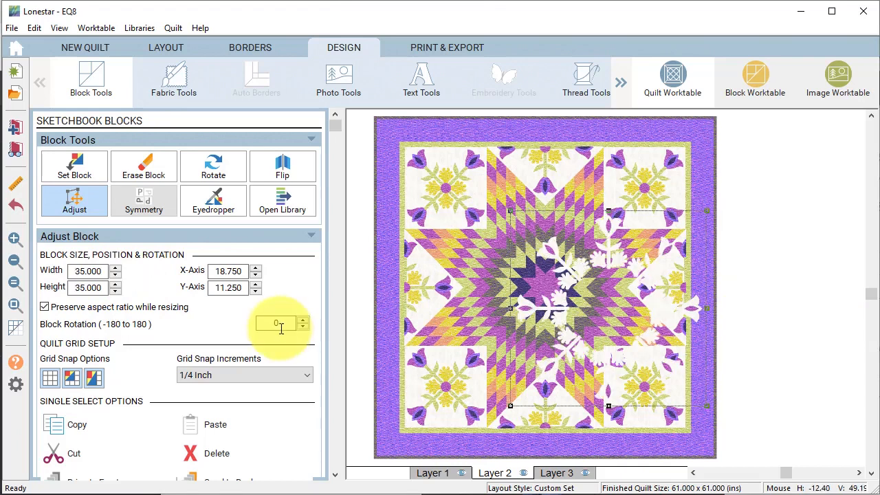
click(265, 322)
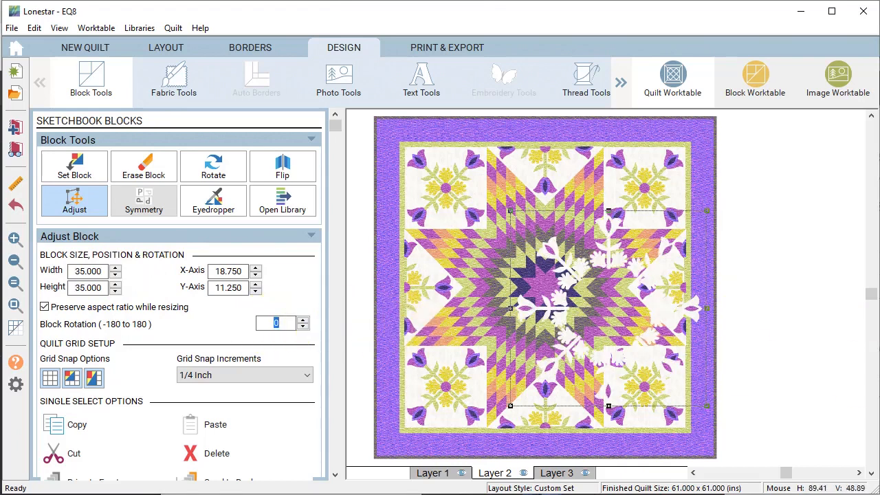
text(22)
key(Return)
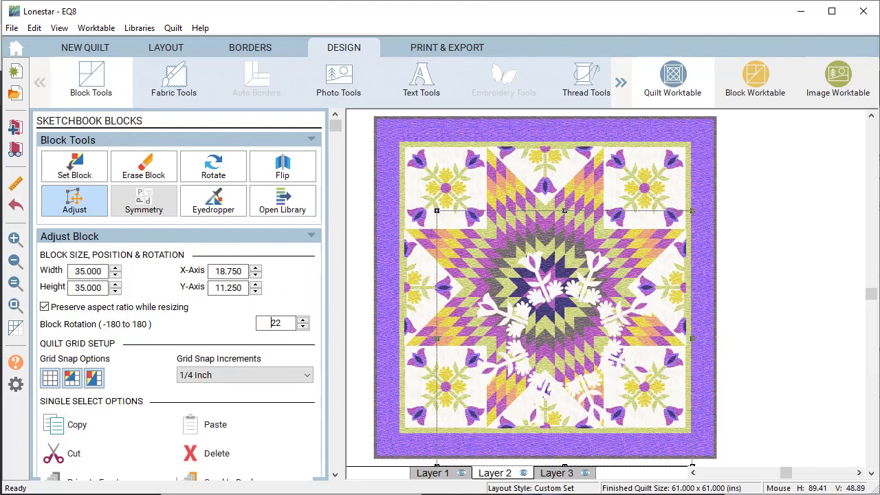
Center the rotated wreath motif horizontally and vertically on the quilt
scroll(81, 395, down, 3)
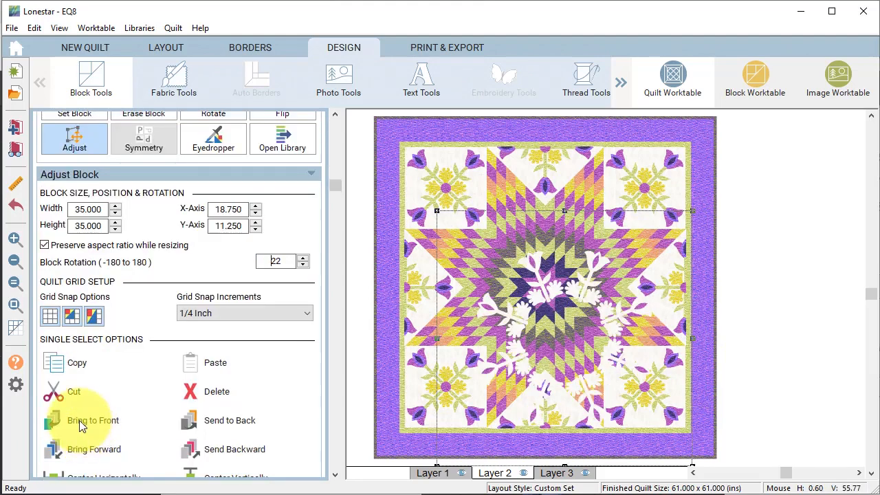
click(76, 448)
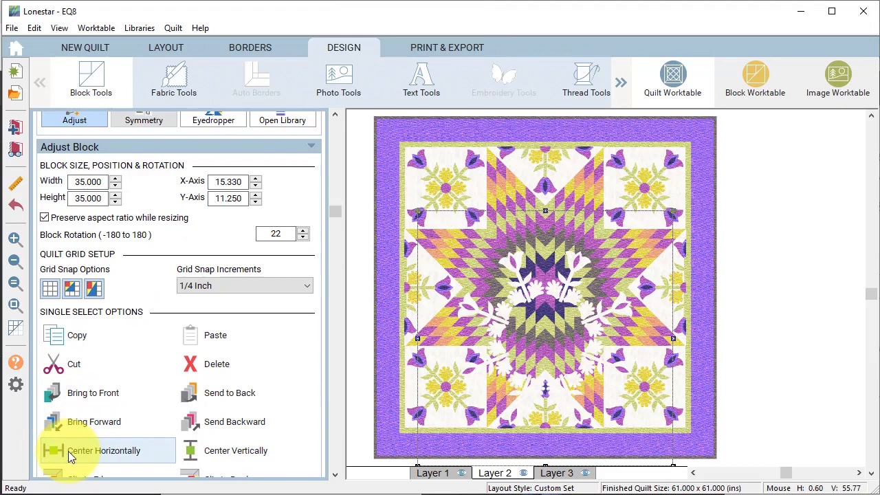
click(251, 454)
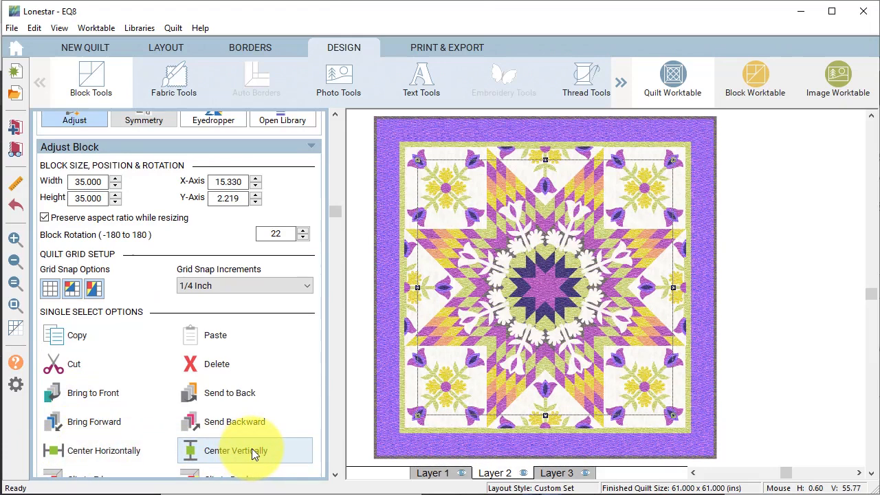